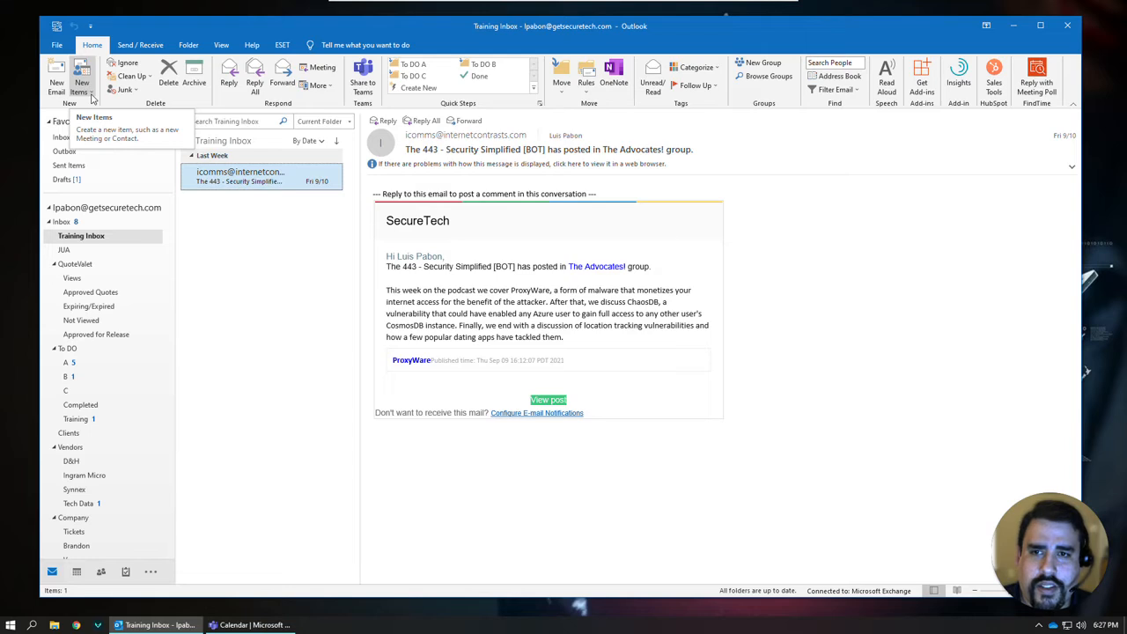
# Create a new meeting invitation addressed to the attendee's e-mail address.
pyautogui.click(91, 95)
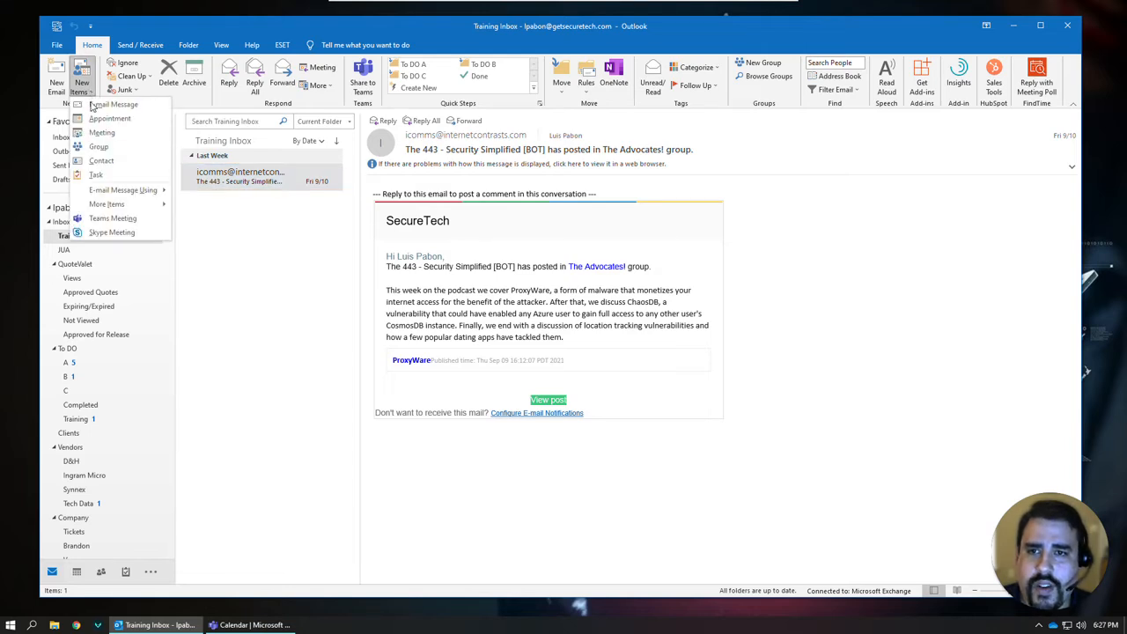
pyautogui.click(95, 134)
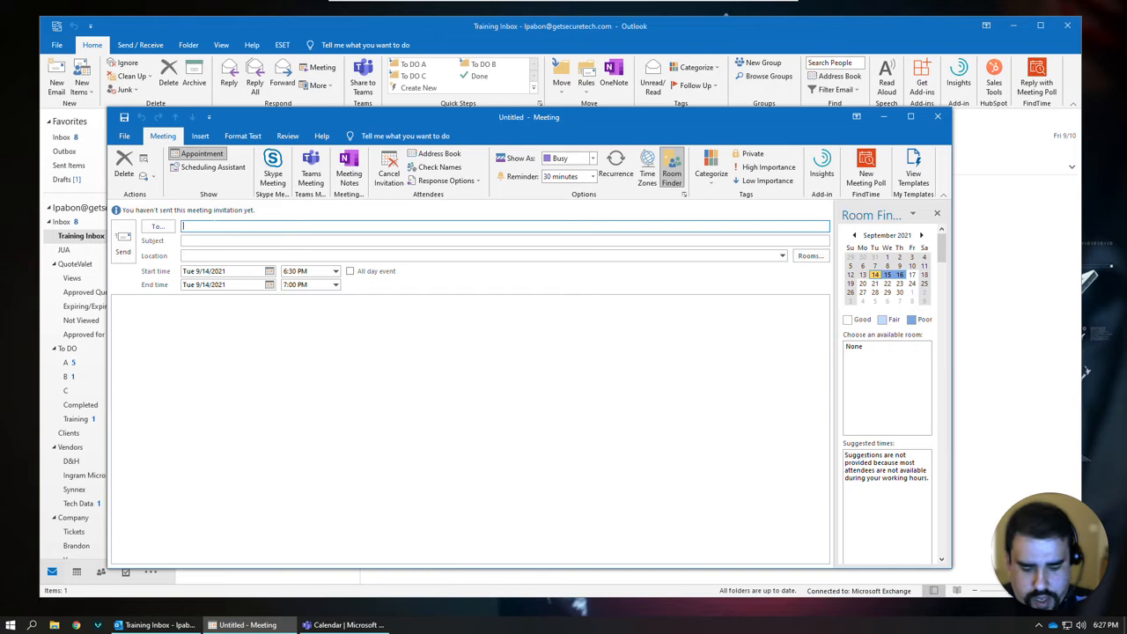
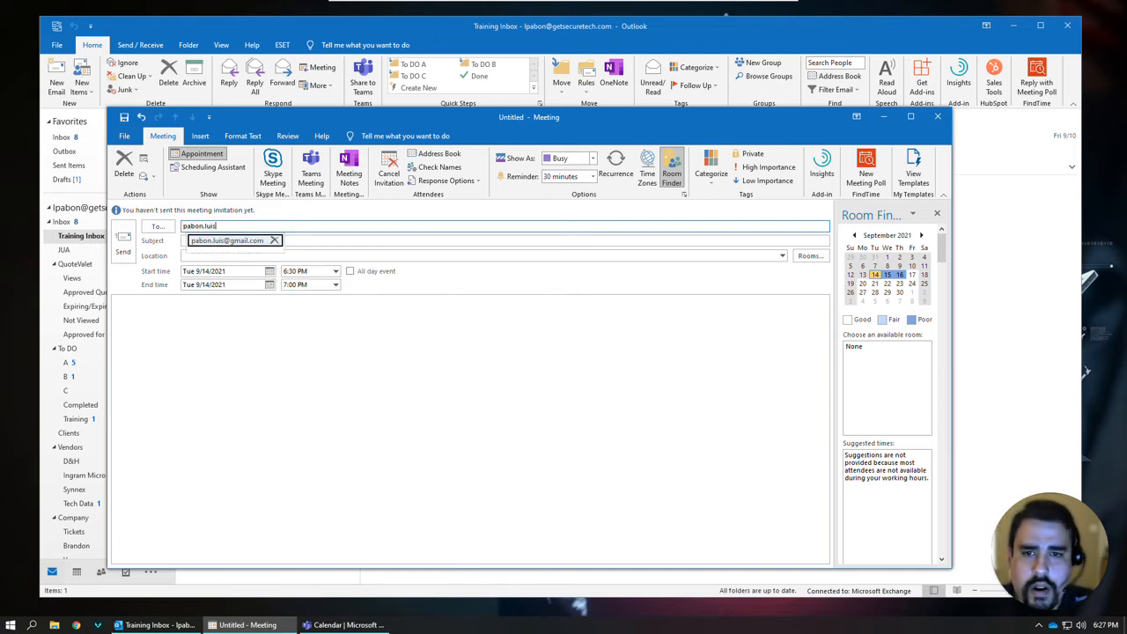
pyautogui.press('Return')
# Give the invitation subject 'Meeting' and location 'Remote'.
pyautogui.press('Tab')
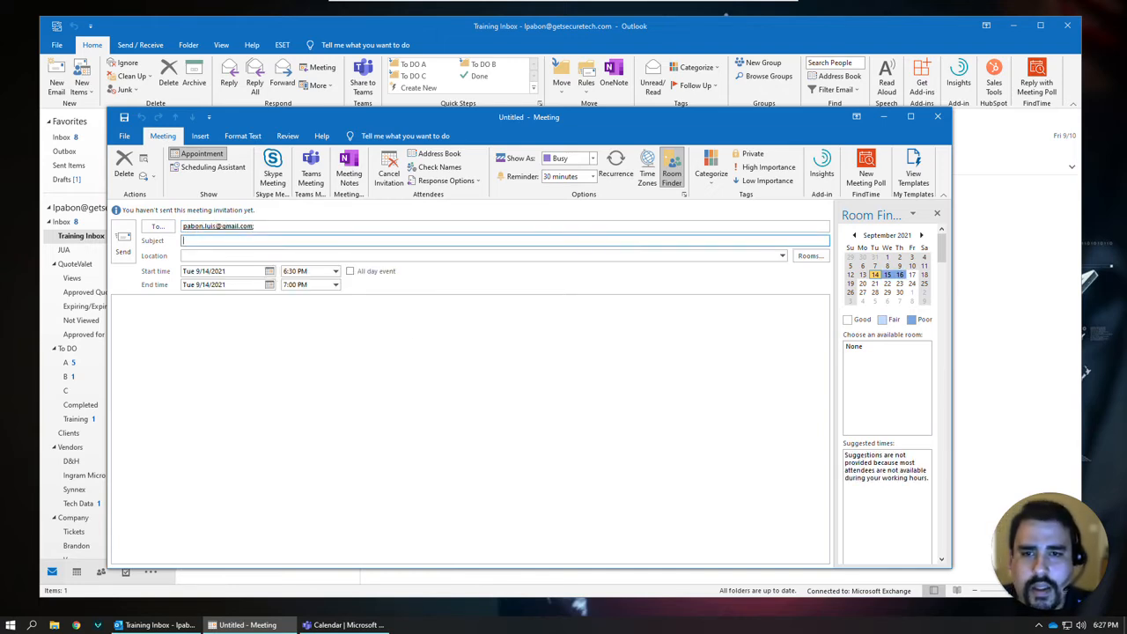
pyautogui.write('Meeting')
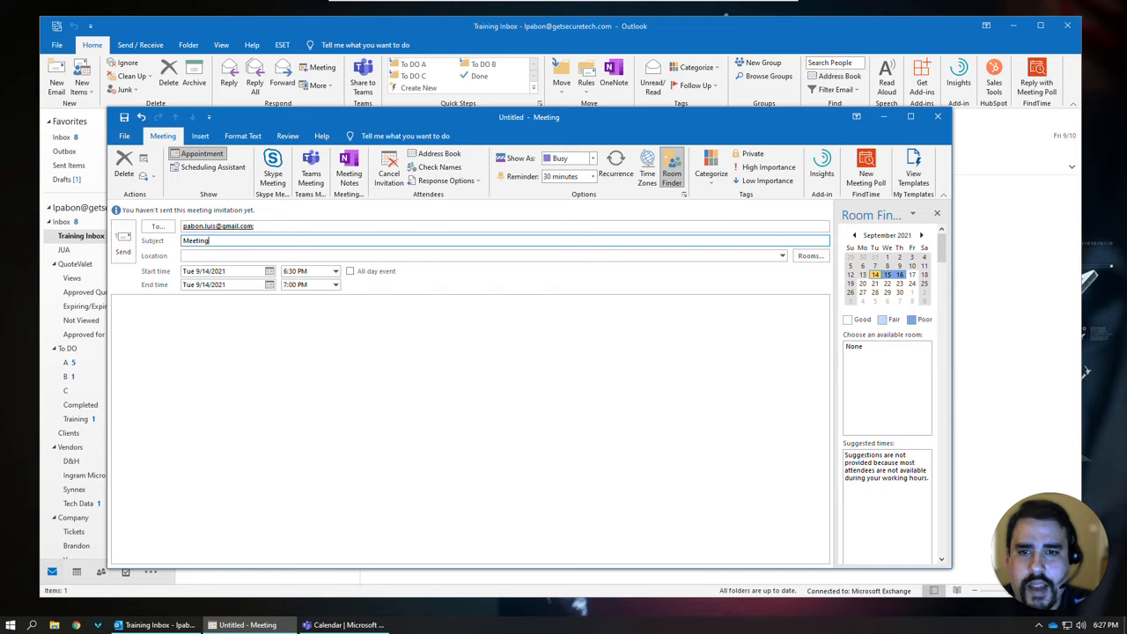
pyautogui.press('Tab')
pyautogui.write('Remote')
pyautogui.click(117, 309)
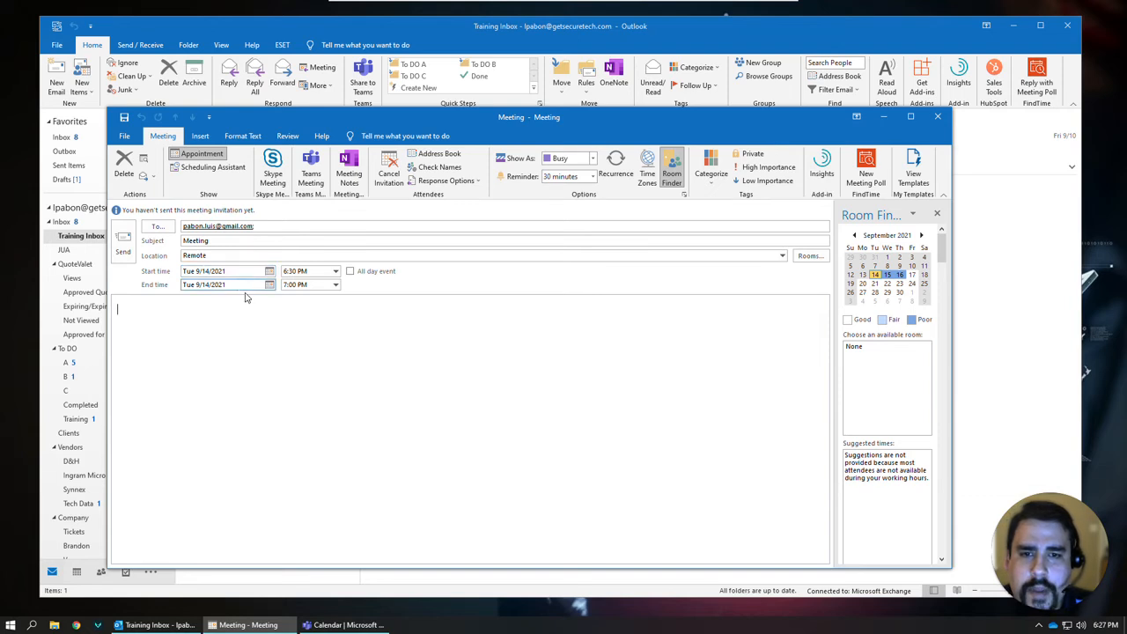
# Pick the 16th as the date and 1:00 PM as start time, giving Thu 9/16/2021 1:00–1:30 PM.
pyautogui.click(269, 270)
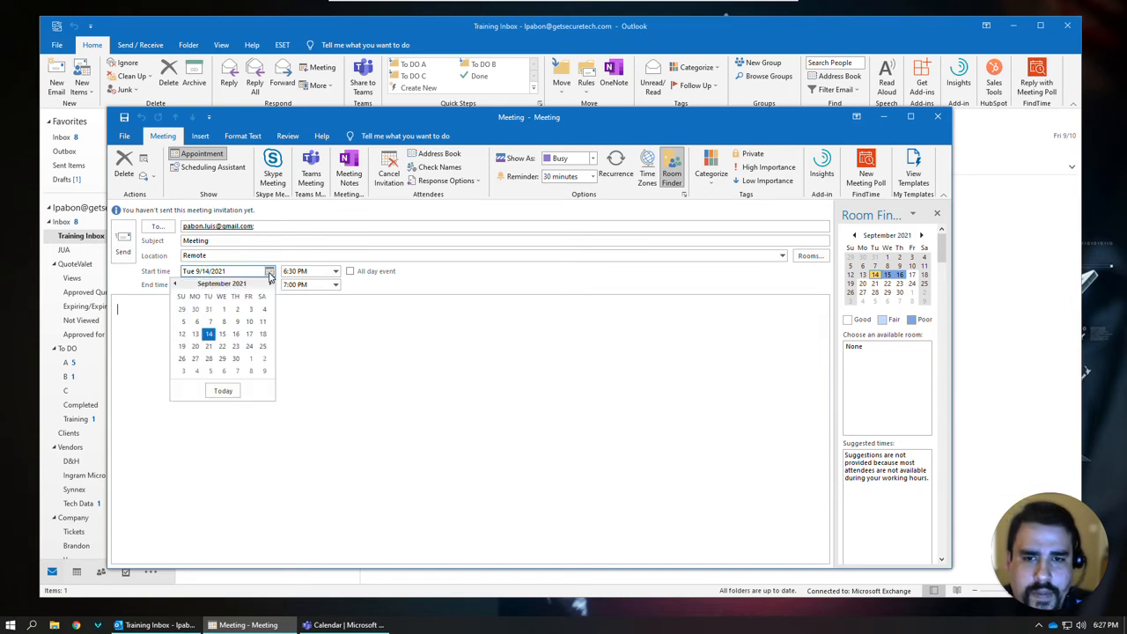
pyautogui.click(235, 333)
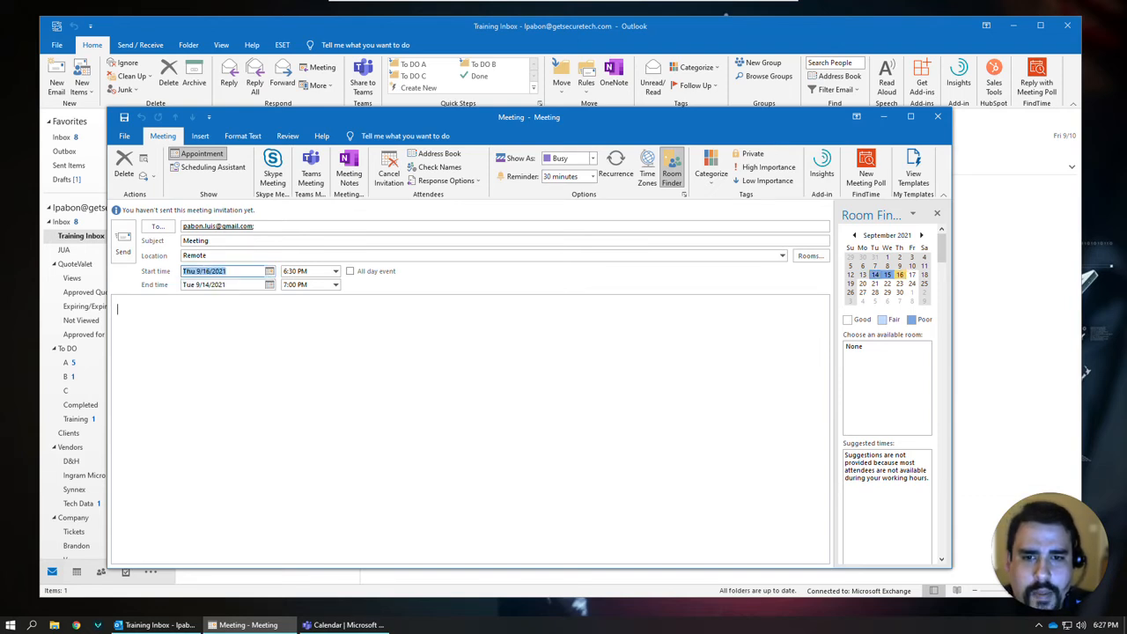
pyautogui.click(334, 271)
pyautogui.scroll(3, 335, 319)
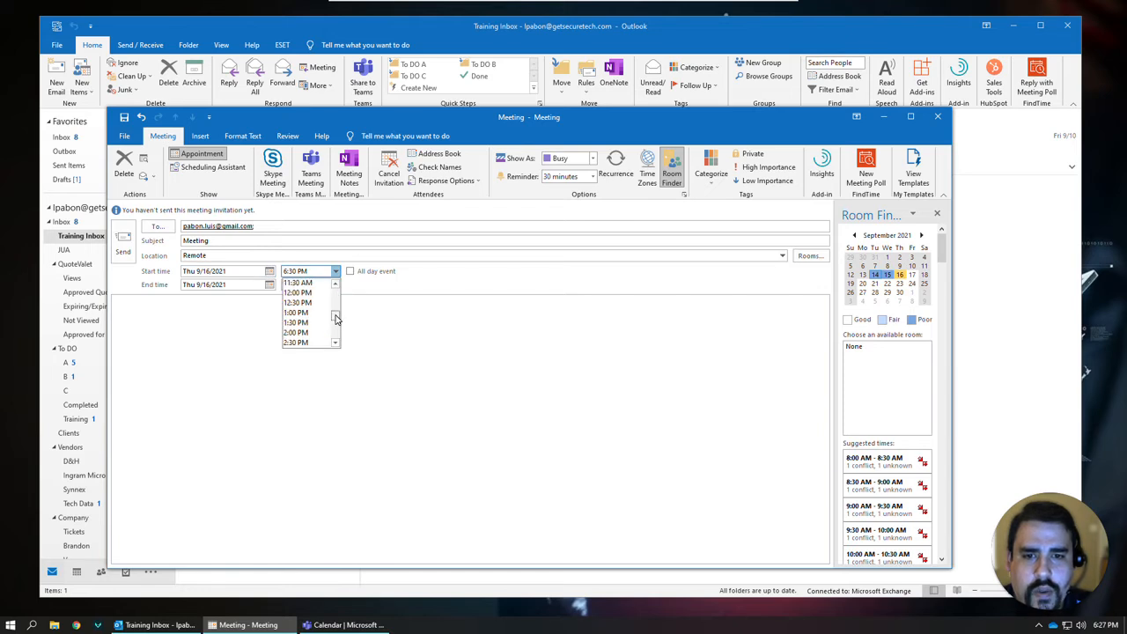
pyautogui.click(296, 313)
pyautogui.click(117, 317)
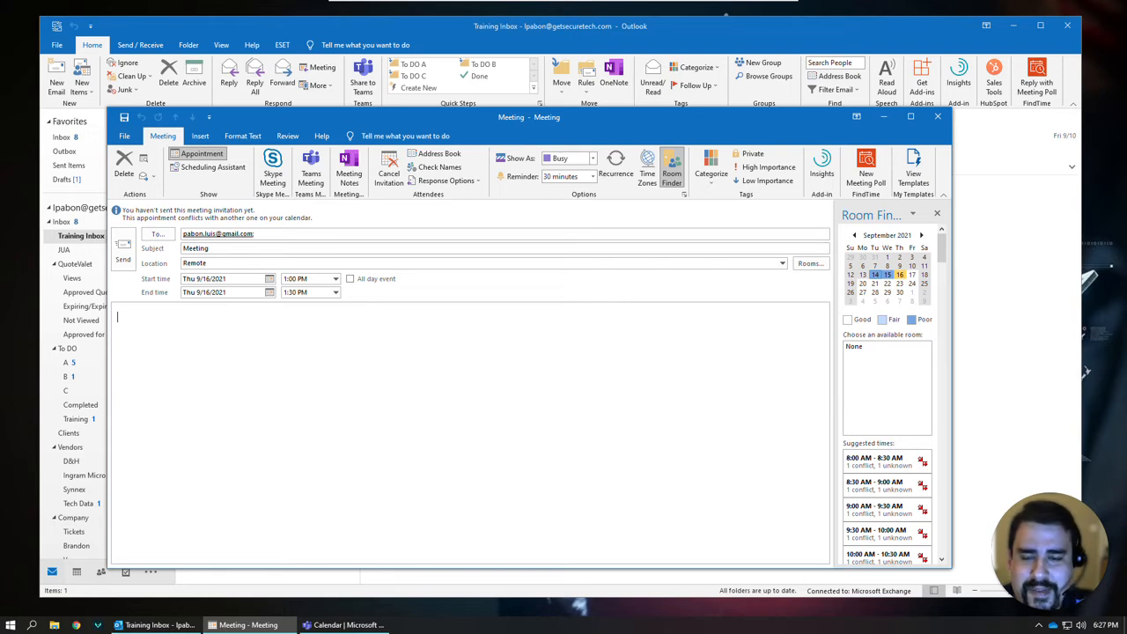
# Write the note about calling to discuss this meeting and insert the Thank You signature.
pyautogui.write('H')
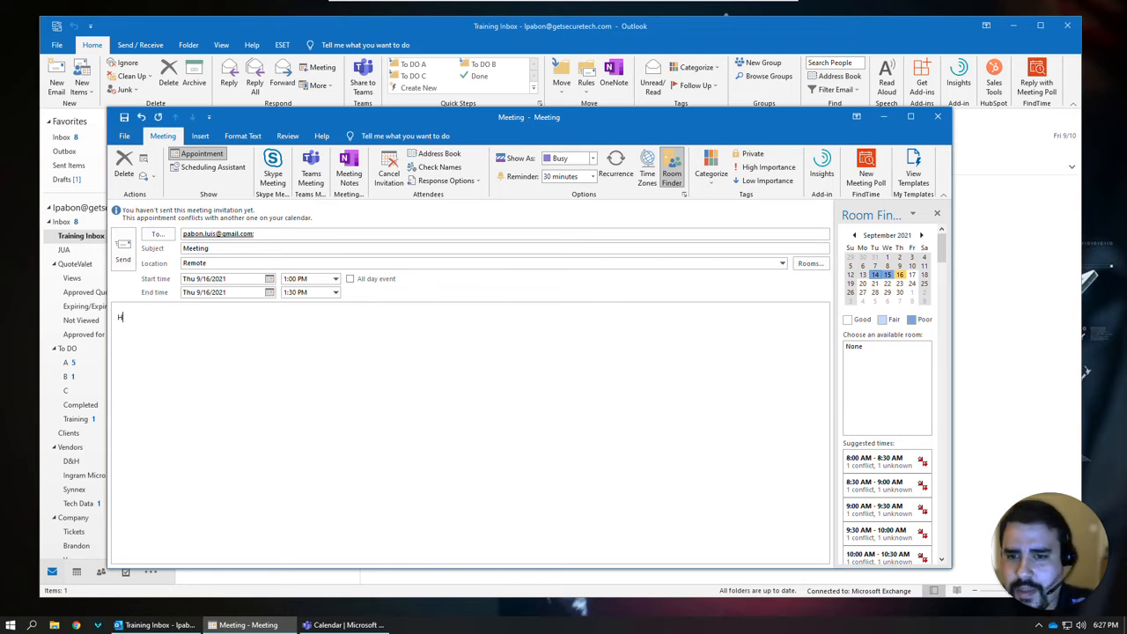
pyautogui.write("ey I'll give you a call on")
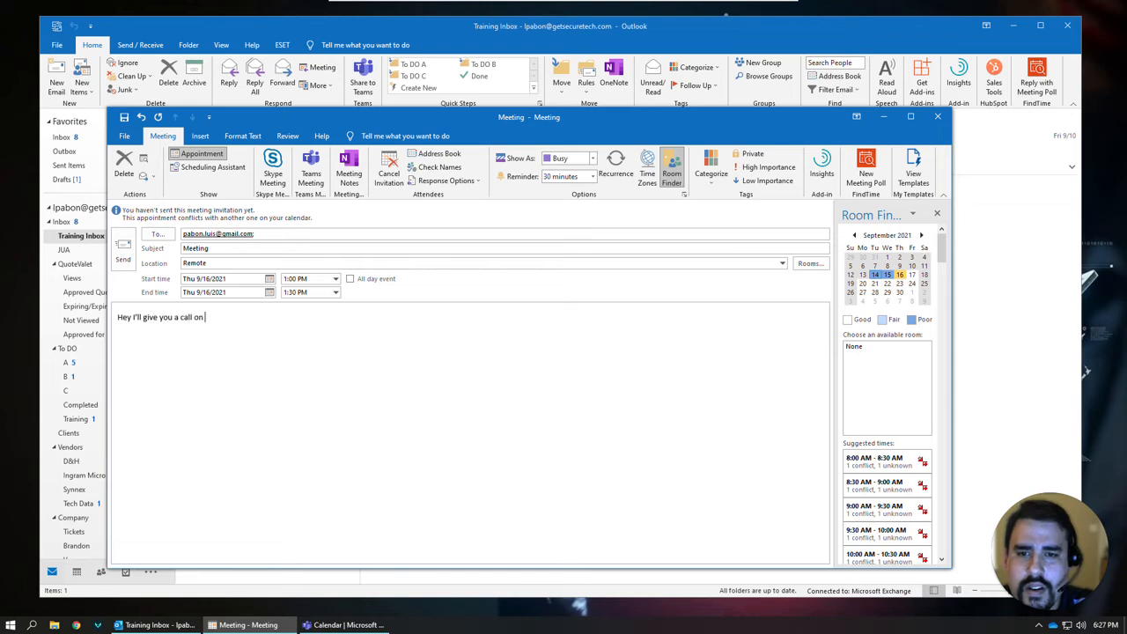
pyautogui.write(' your s')
pyautogui.write('ell to')
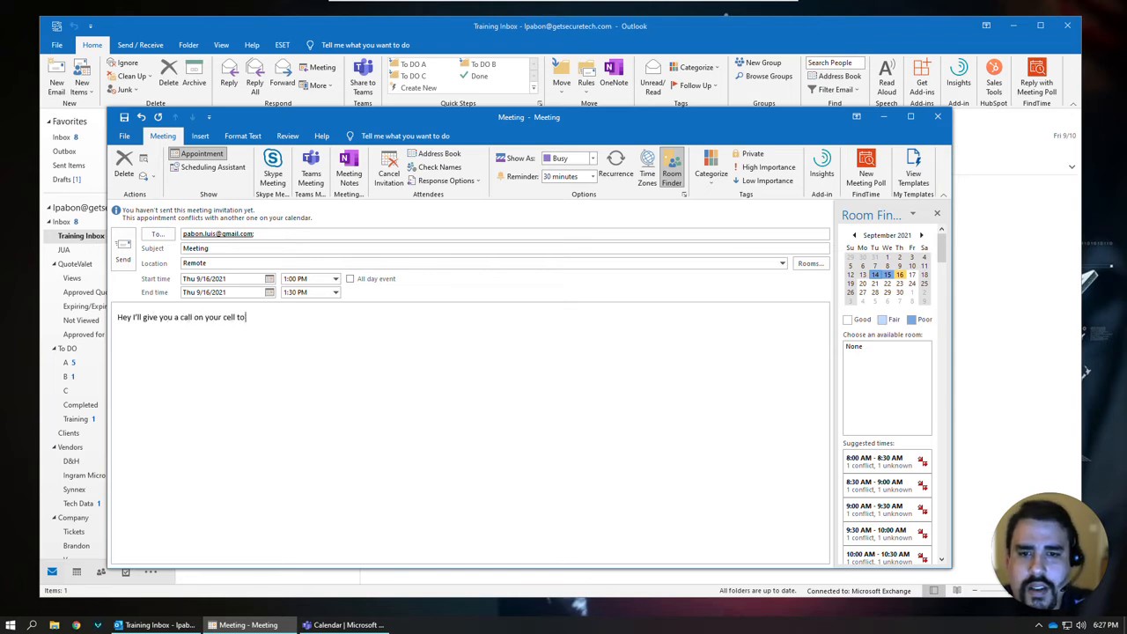
pyautogui.write(' scuss this meeting.')
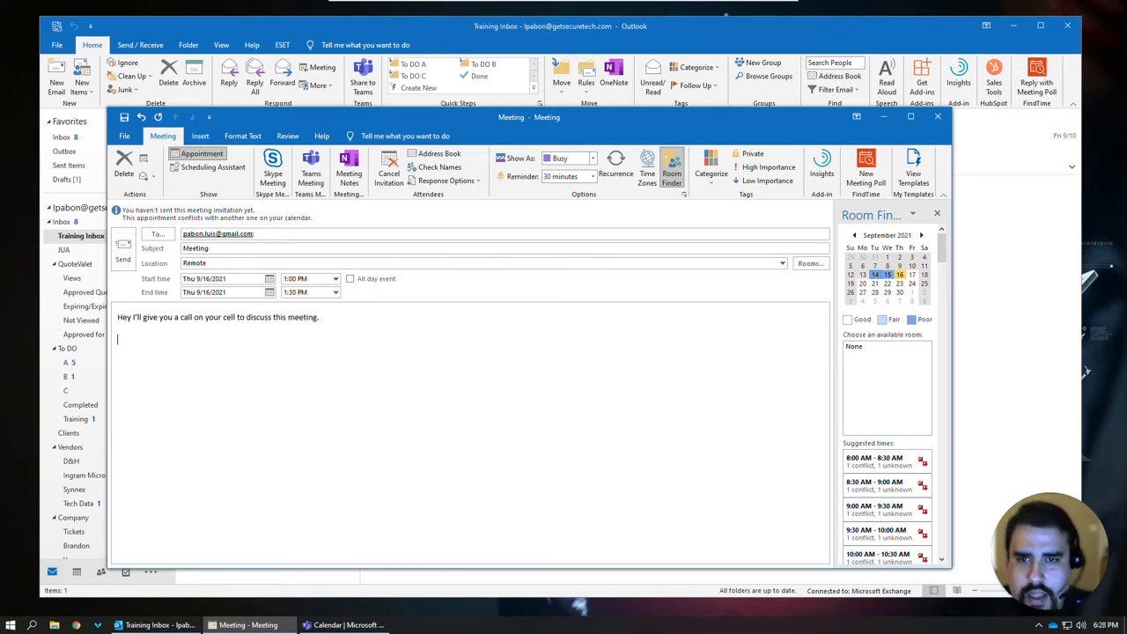
pyautogui.click(200, 135)
pyautogui.click(214, 185)
pyautogui.click(220, 199)
# Remove the blank line above the signature and send the invitation.
pyautogui.click(118, 339)
pyautogui.press('Delete')
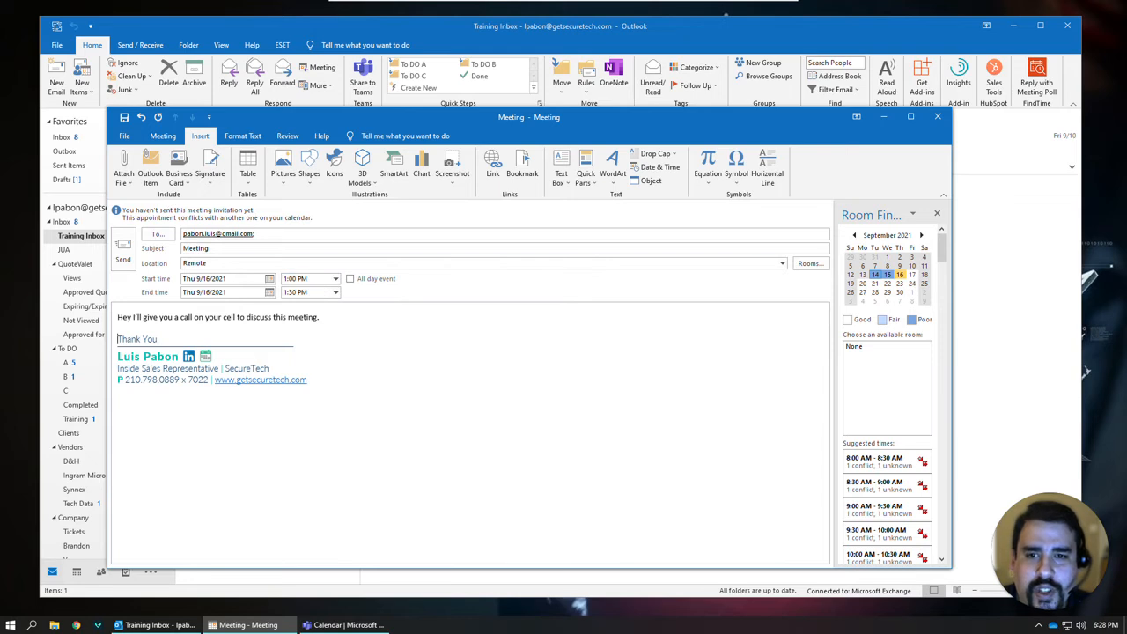
pyautogui.click(123, 253)
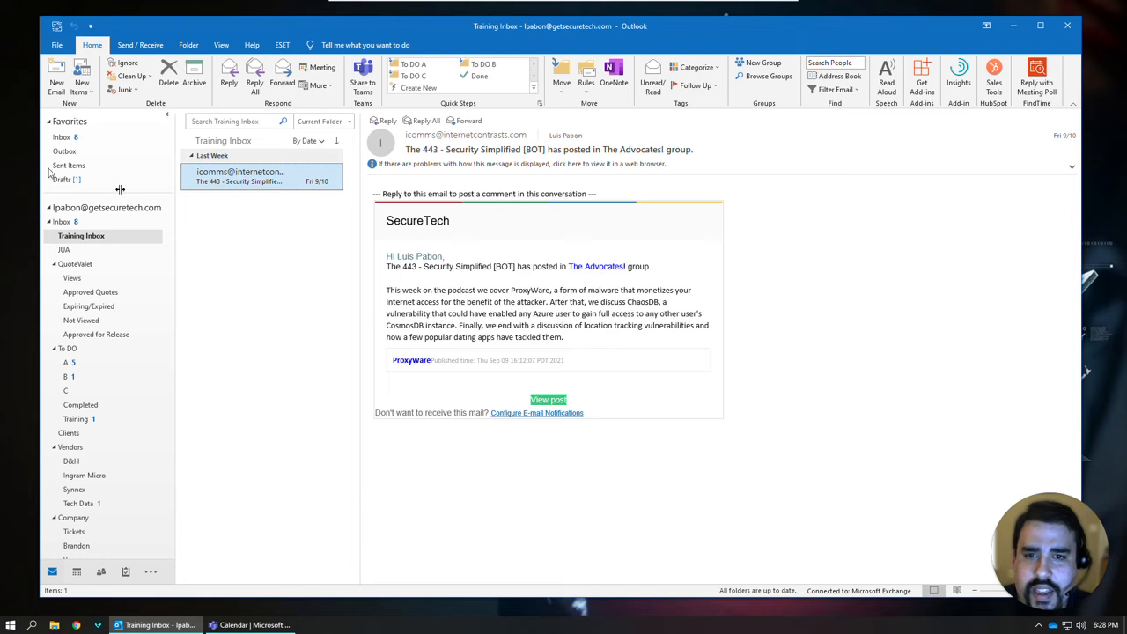
pyautogui.rightClick(161, 629)
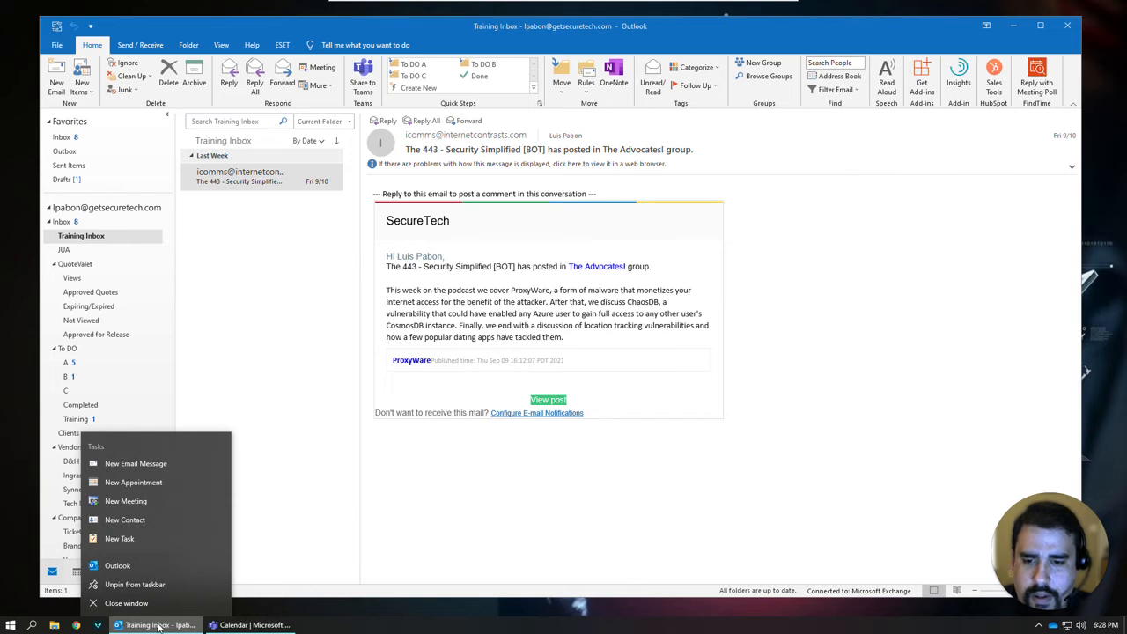
pyautogui.click(154, 500)
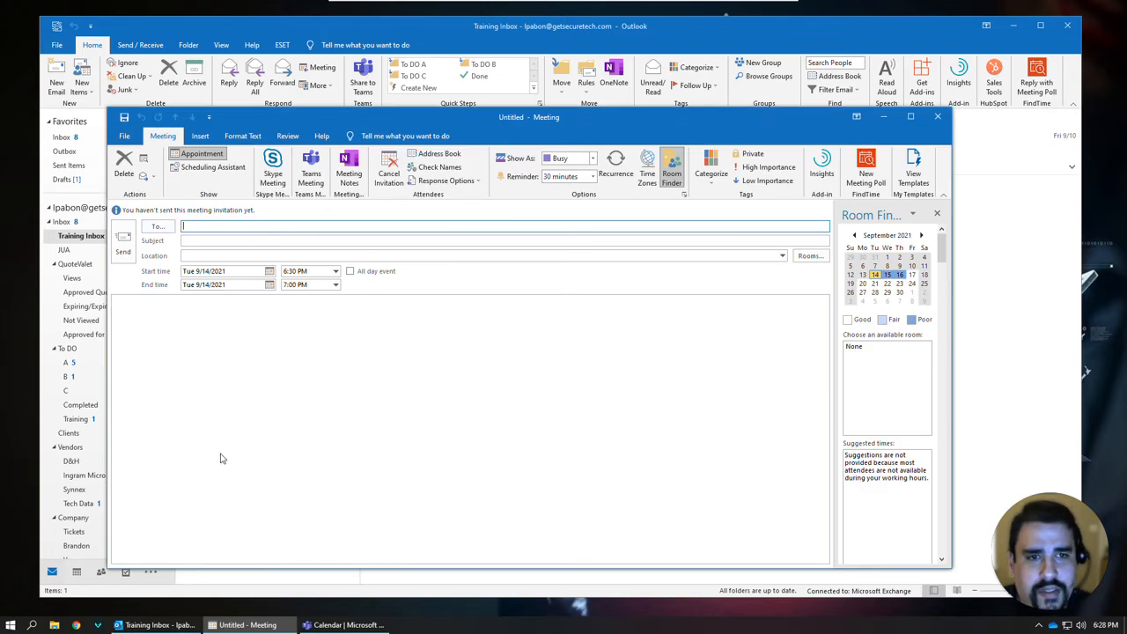
pyautogui.click(938, 118)
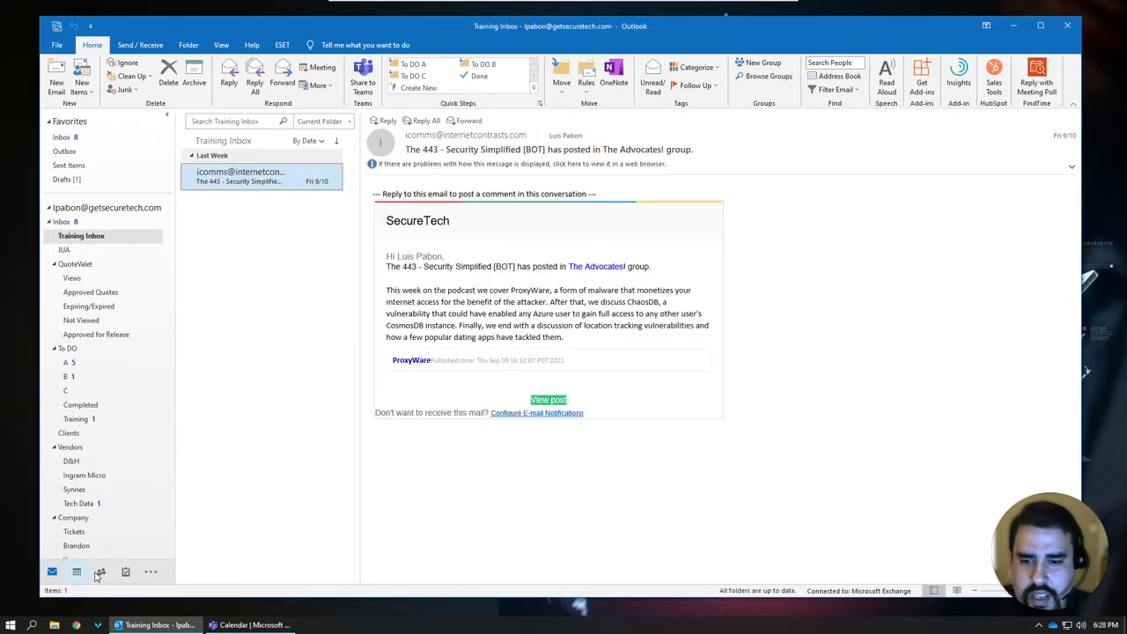
# In the calendar week view, open Thursday's LUNCH-ServiceDesk appointment with Invite Attendees.
pyautogui.moveTo(78, 574)
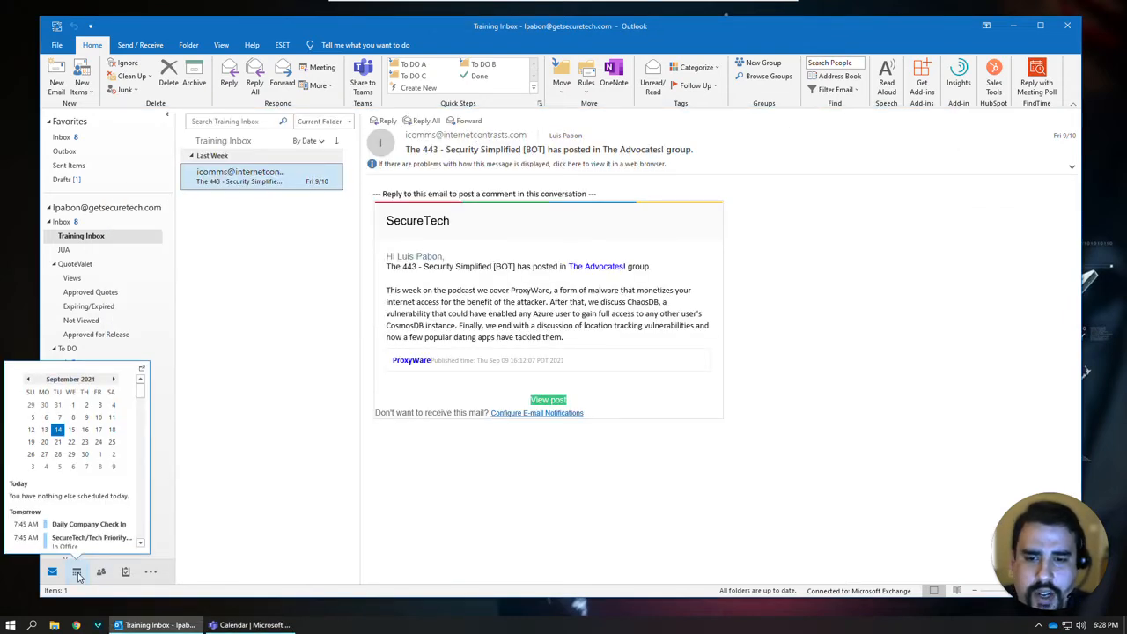
pyautogui.click(77, 573)
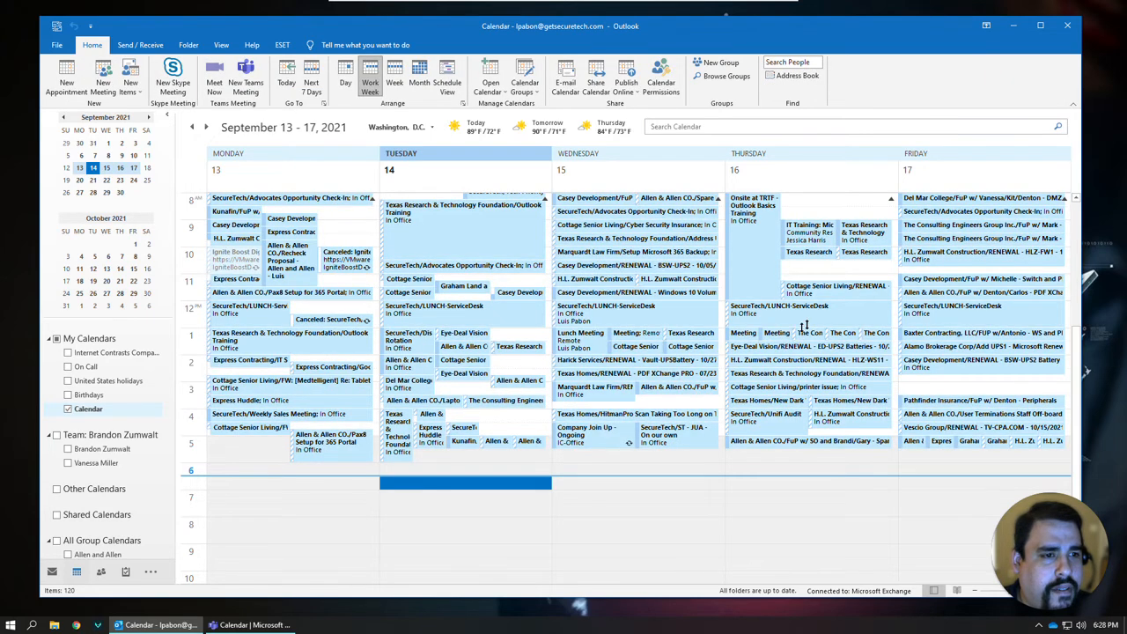
pyautogui.rightClick(836, 312)
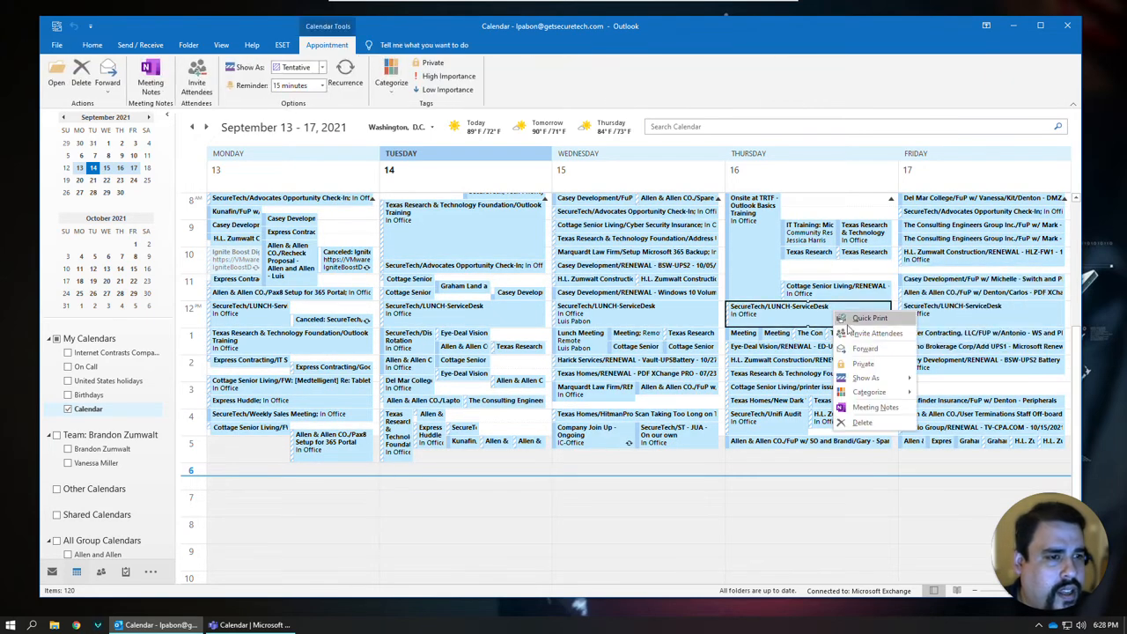
pyautogui.click(858, 332)
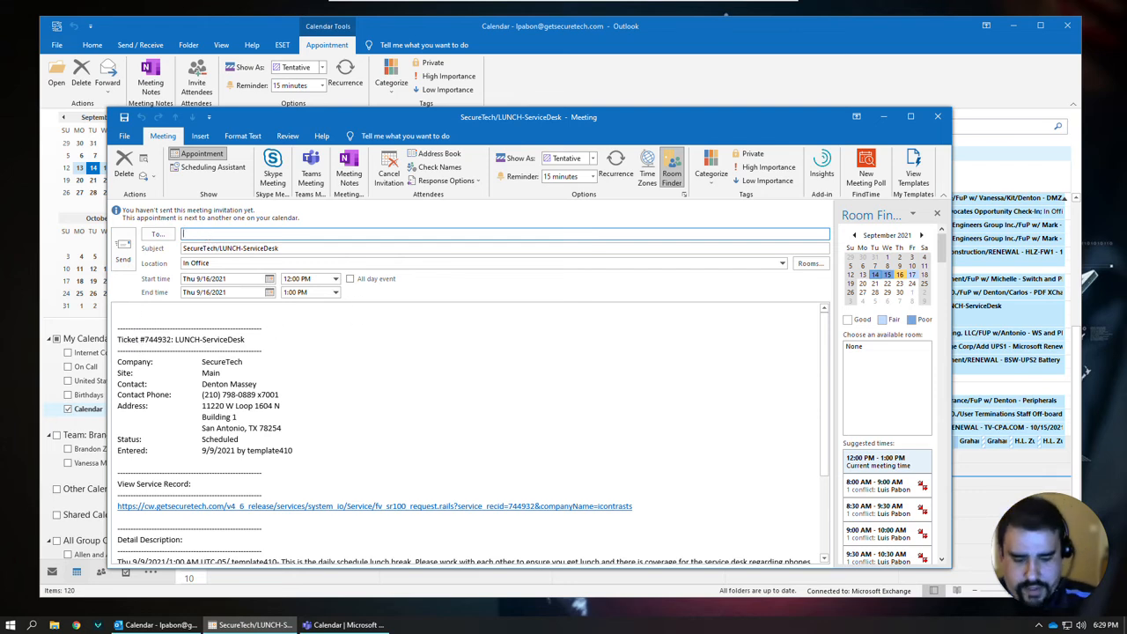
# Add the attendee, edit the location, and write the note 'Hey I'll call your cell to discuss'.
pyautogui.write('pabon')
pyautogui.press('Return')
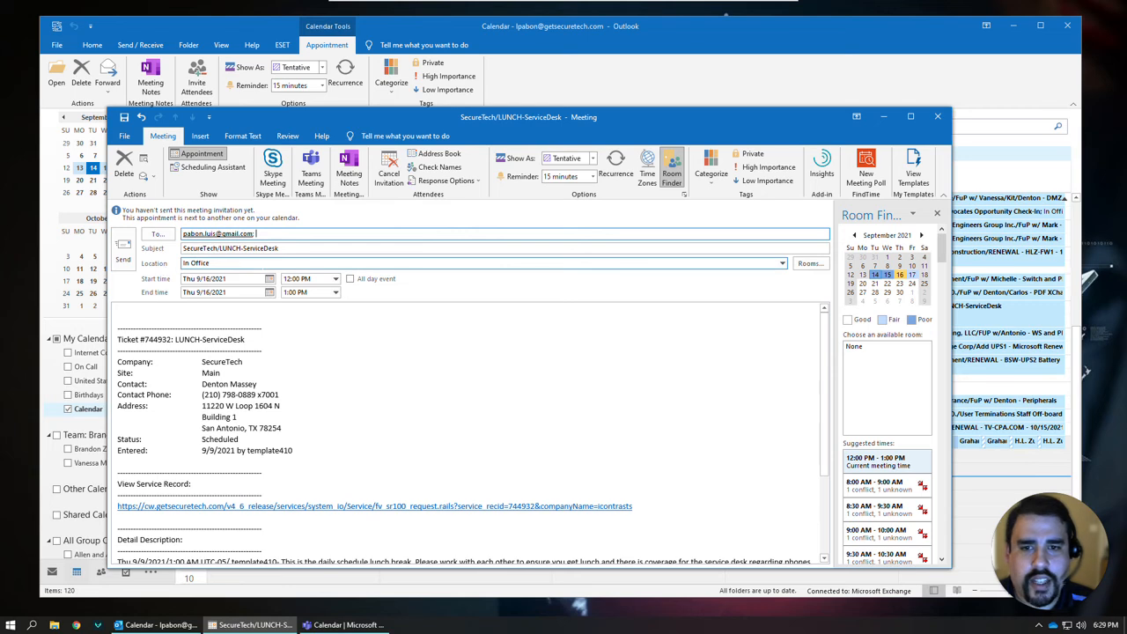
pyautogui.press('Tab')
pyautogui.press('Tab')
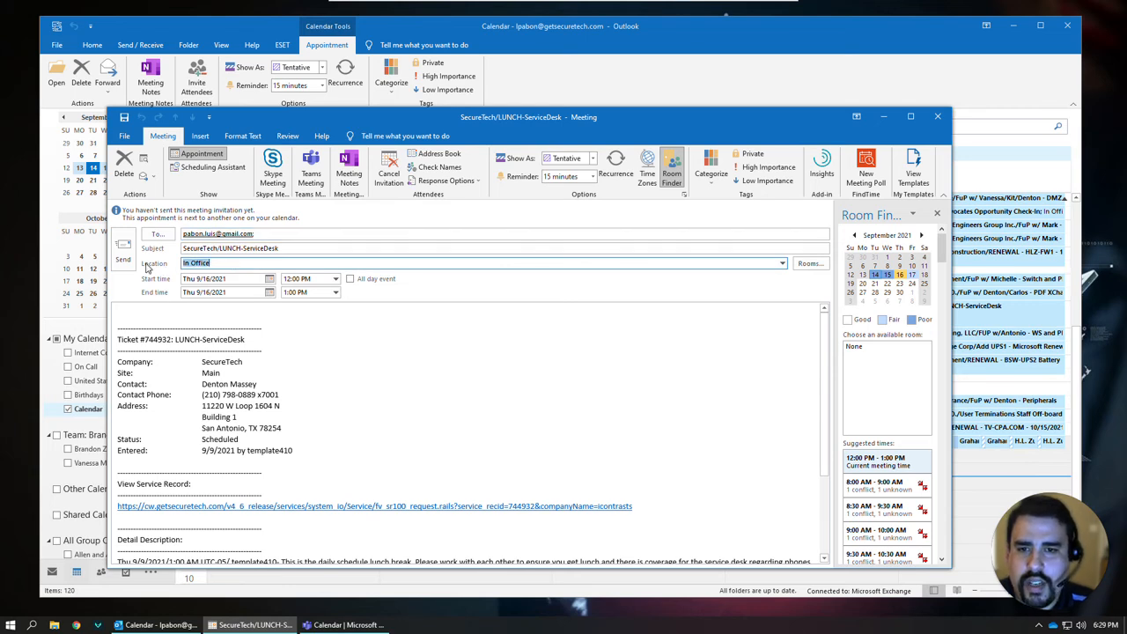
pyautogui.write('Remote')
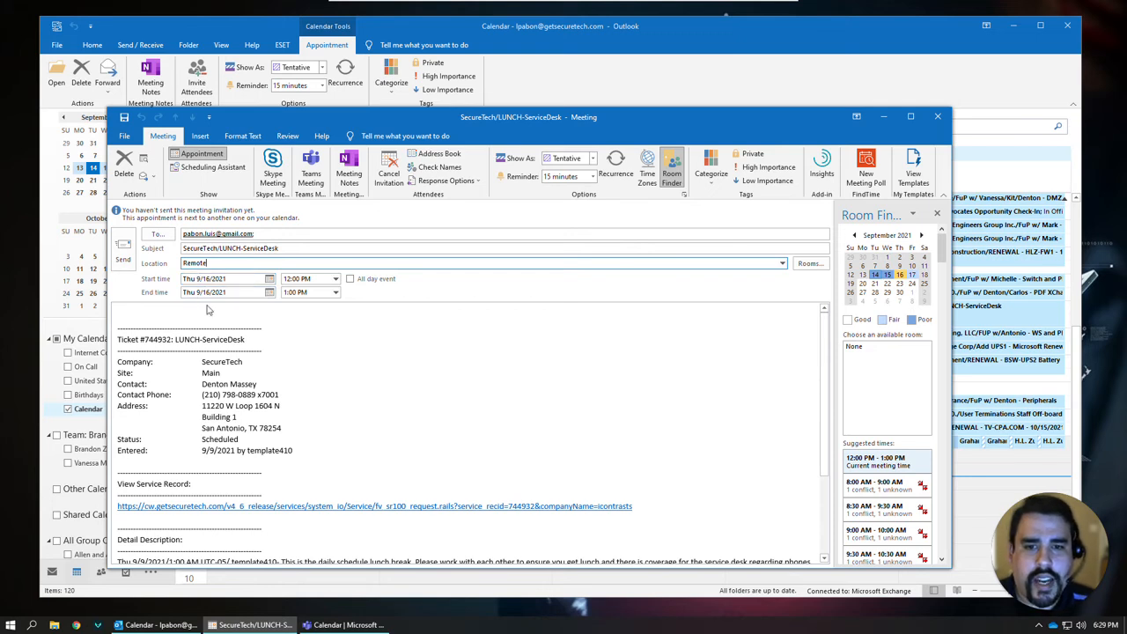
pyautogui.click(118, 317)
pyautogui.write('Hey')
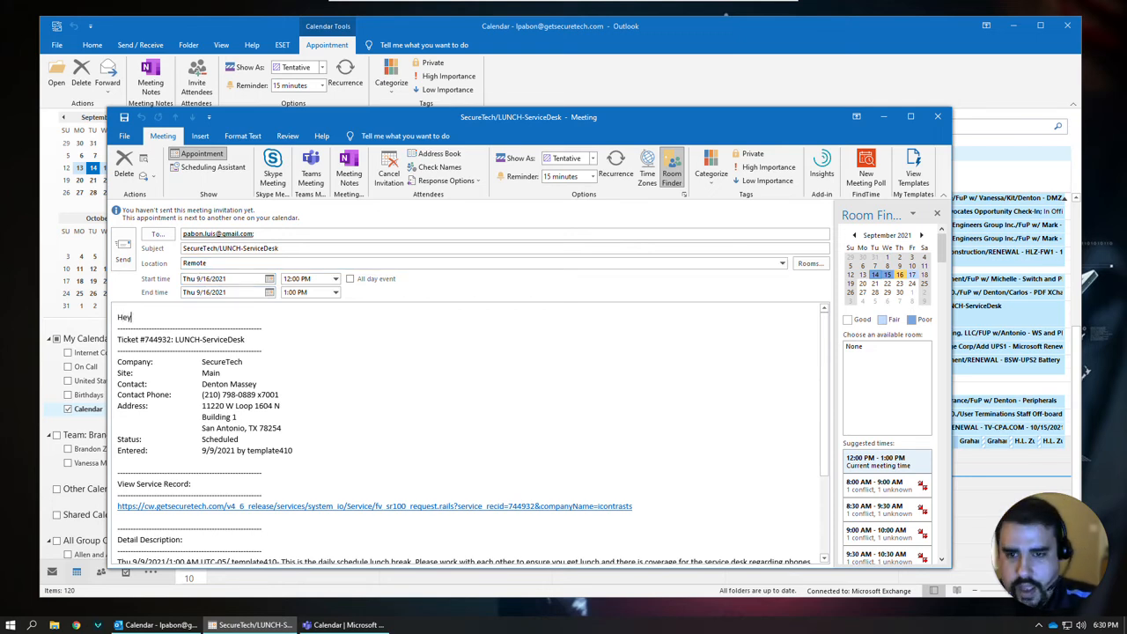
pyautogui.write(" I'll call your ce")
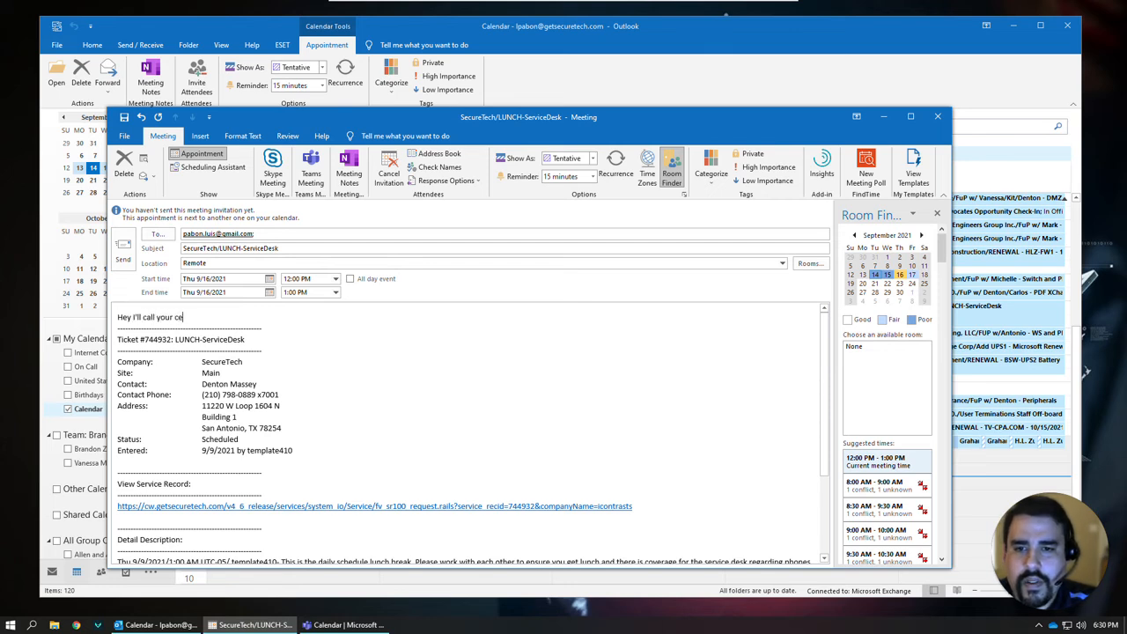
pyautogui.write('ll to discuss.')
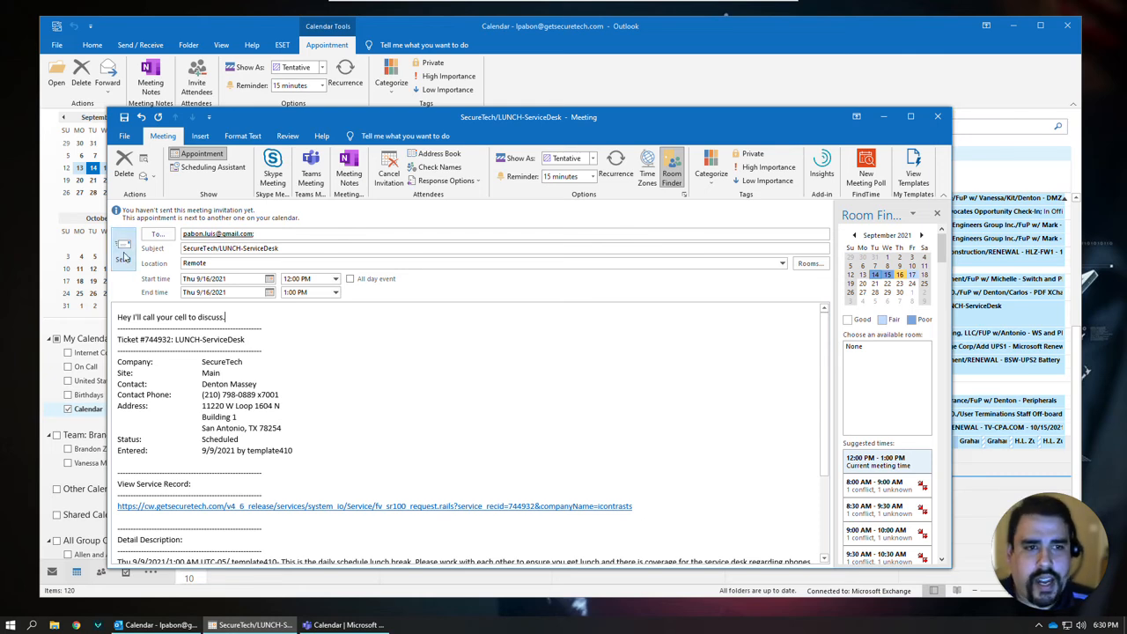
# Close the lunch meeting without saving changes and minimize Outlook.
pyautogui.click(937, 117)
pyautogui.click(509, 376)
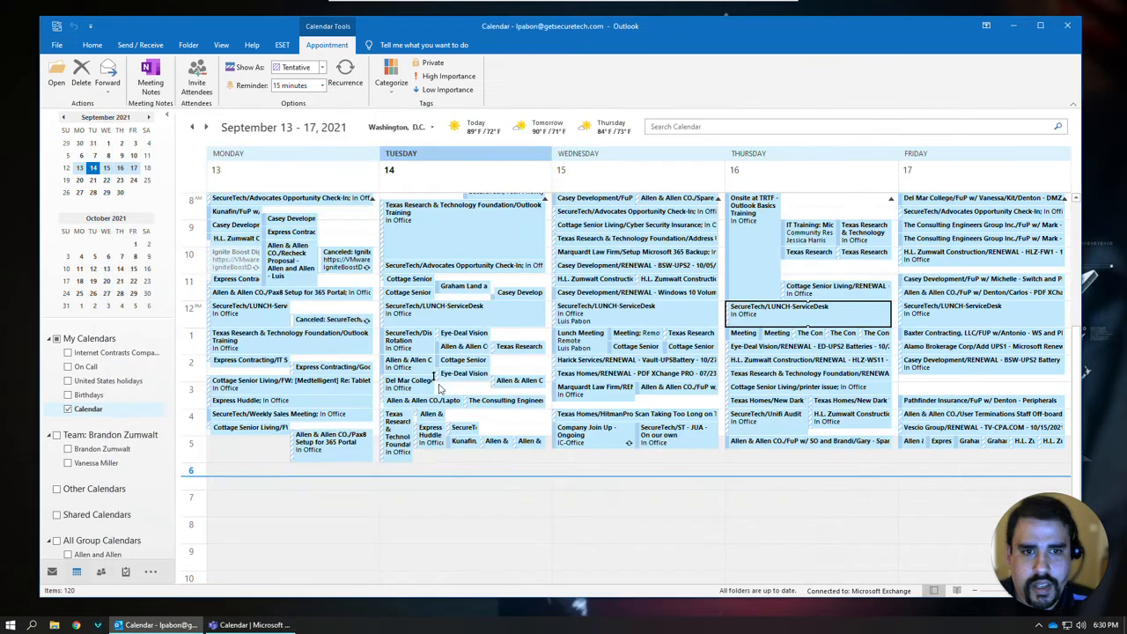
pyautogui.click(1013, 25)
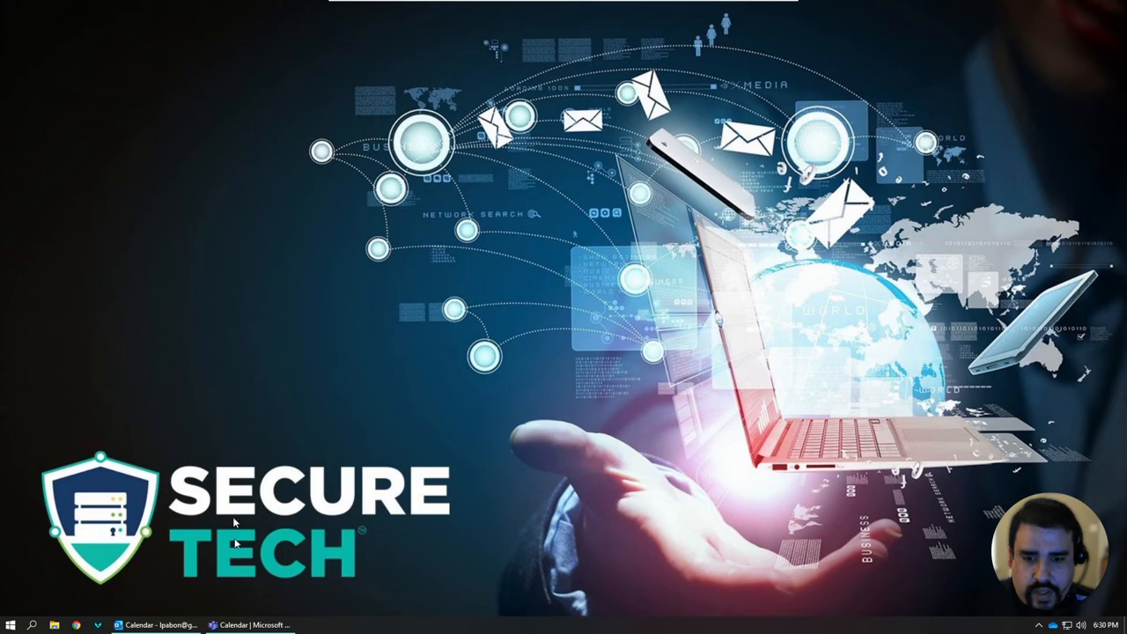
# Bring up the Teams calendar and choose Schedule meeting from the New meeting options.
pyautogui.click(226, 625)
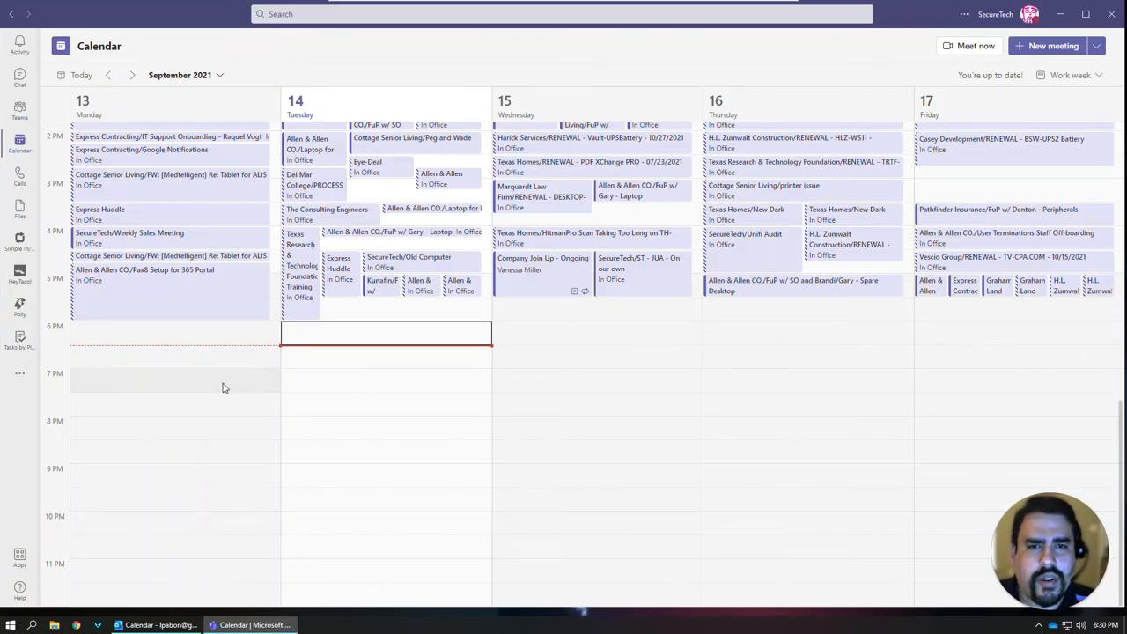
pyautogui.click(1097, 48)
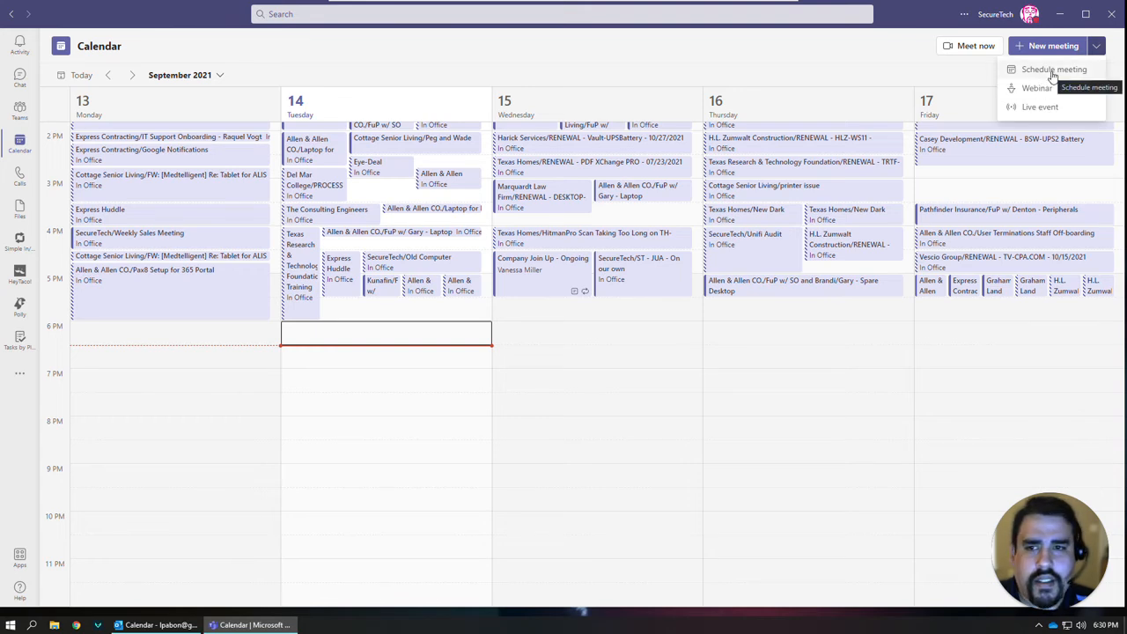
pyautogui.click(1053, 70)
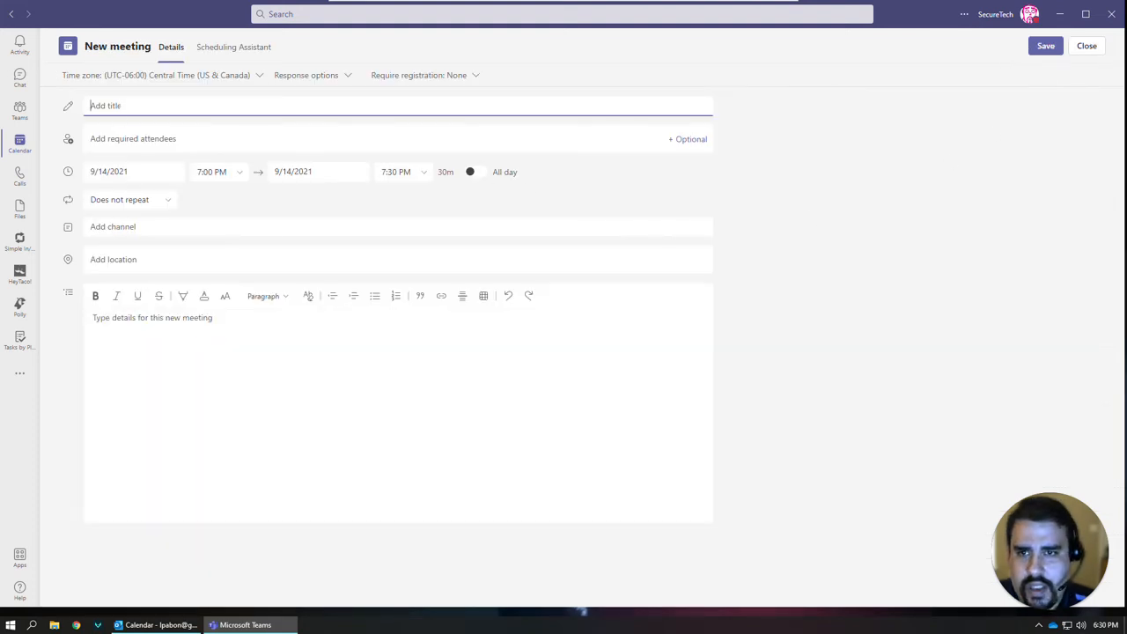
# Title the Teams meeting 'Meeting' and invite the attendee's e-mail address.
pyautogui.write('Meeting')
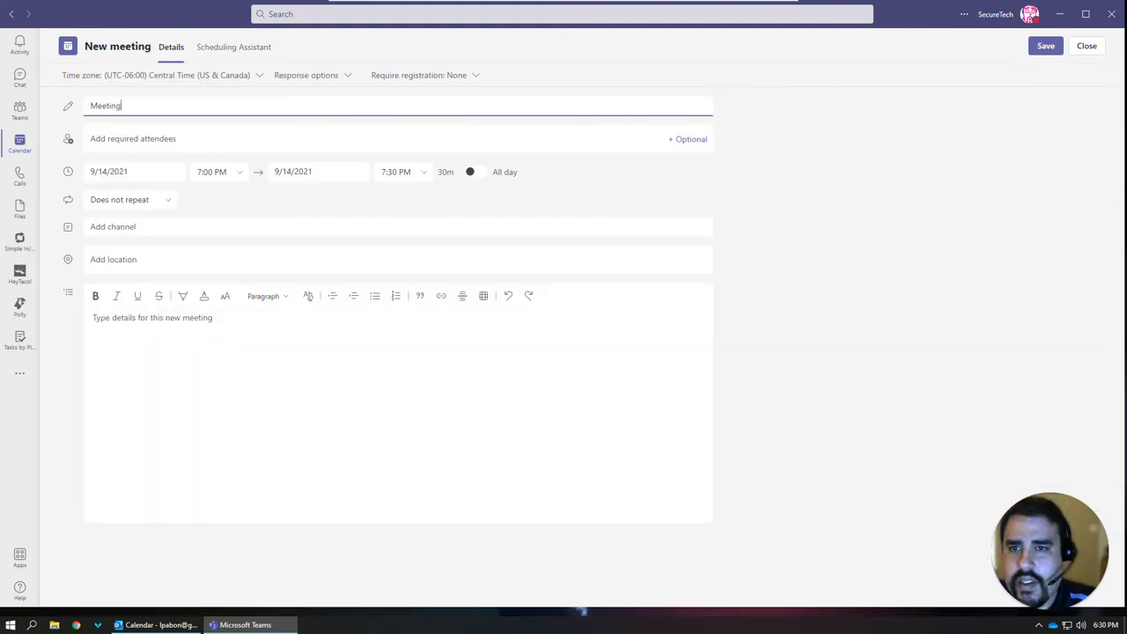
pyautogui.press('Tab')
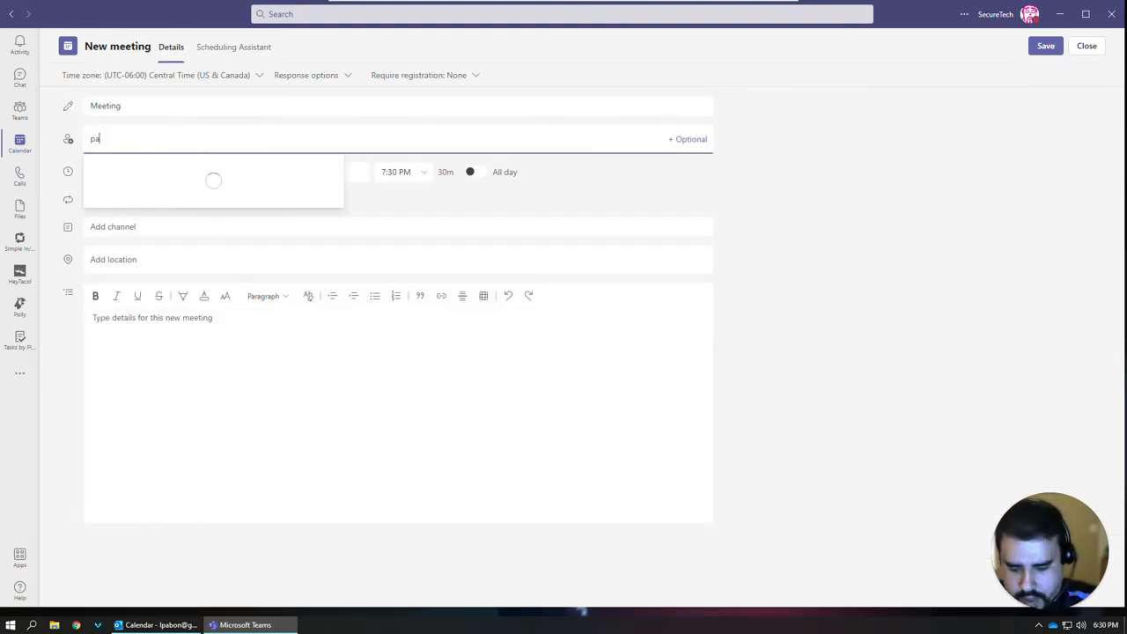
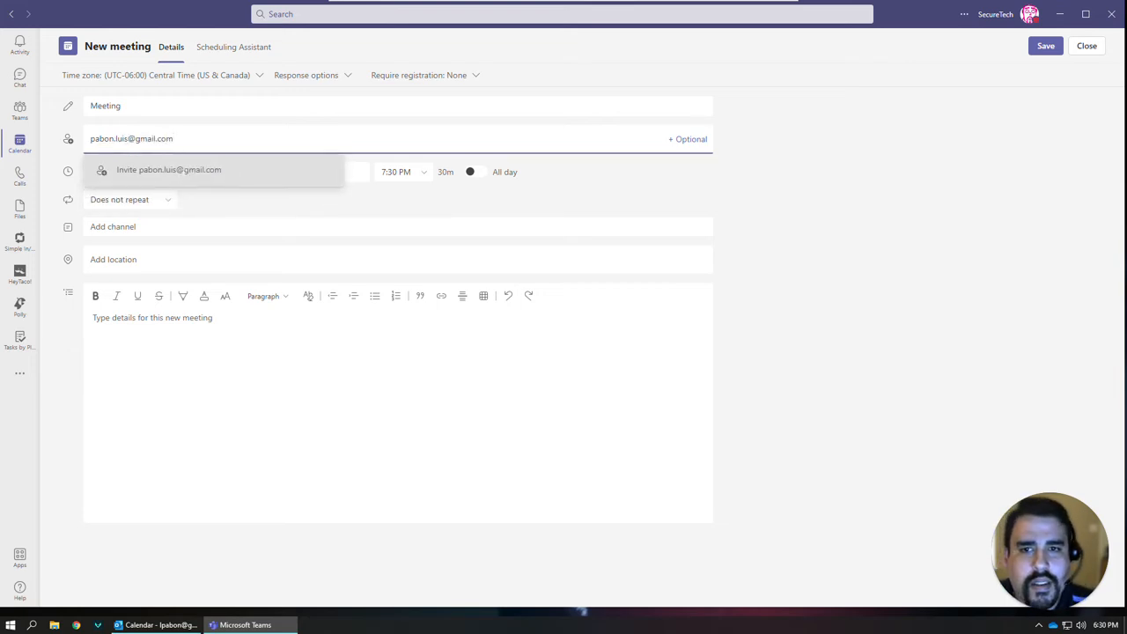
pyautogui.click(173, 176)
# Set the meeting to Thu 9/16/2021 starting 1:00 PM, ending 1:30 PM.
pyautogui.click(110, 171)
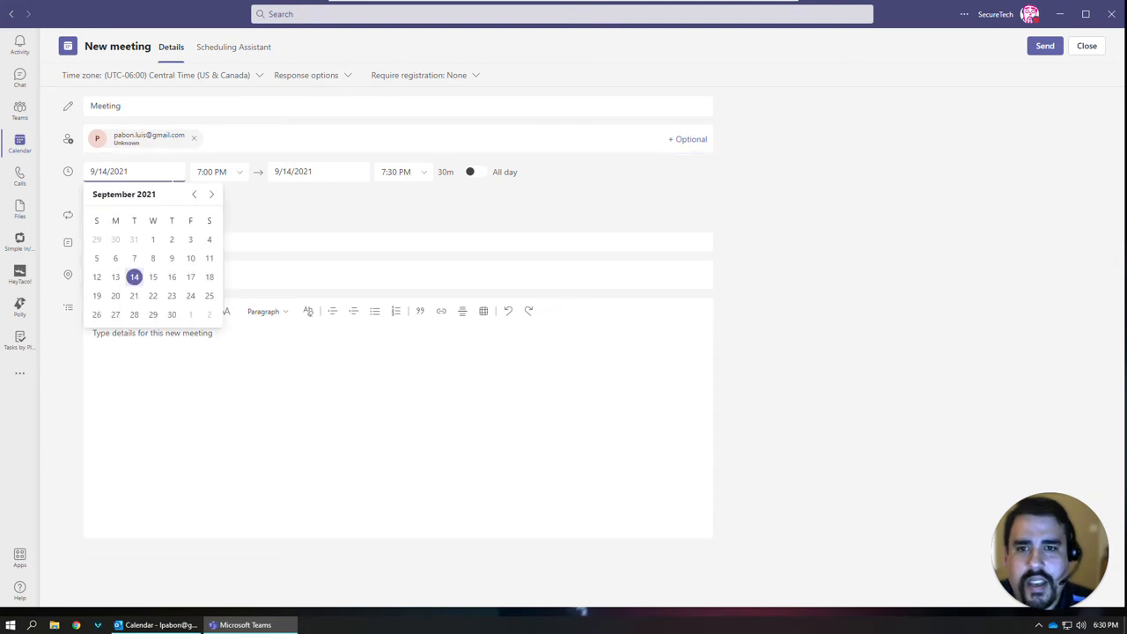
pyautogui.click(168, 277)
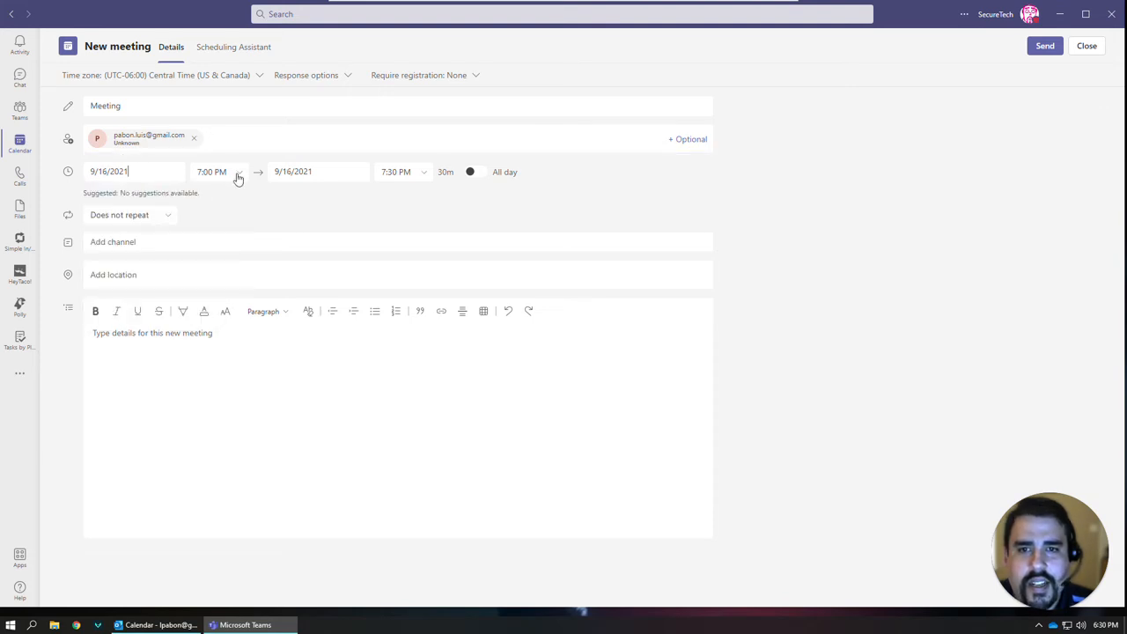
pyautogui.click(206, 174)
pyautogui.moveTo(249, 262); pyautogui.dragTo(249, 244)
pyautogui.click(216, 246)
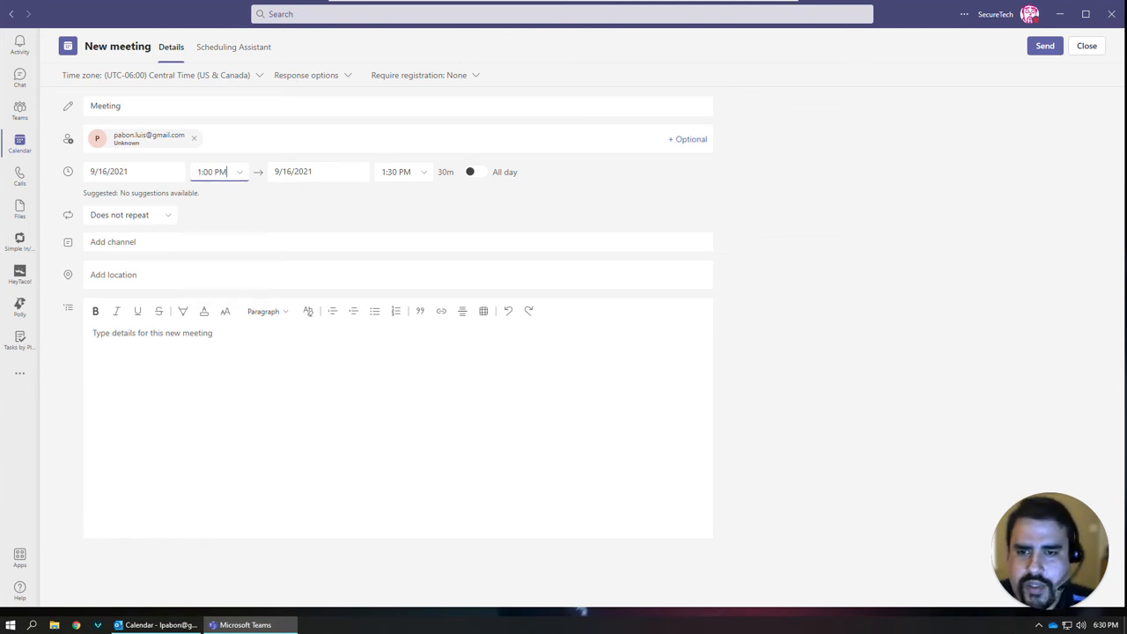
pyautogui.click(107, 275)
pyautogui.click(114, 333)
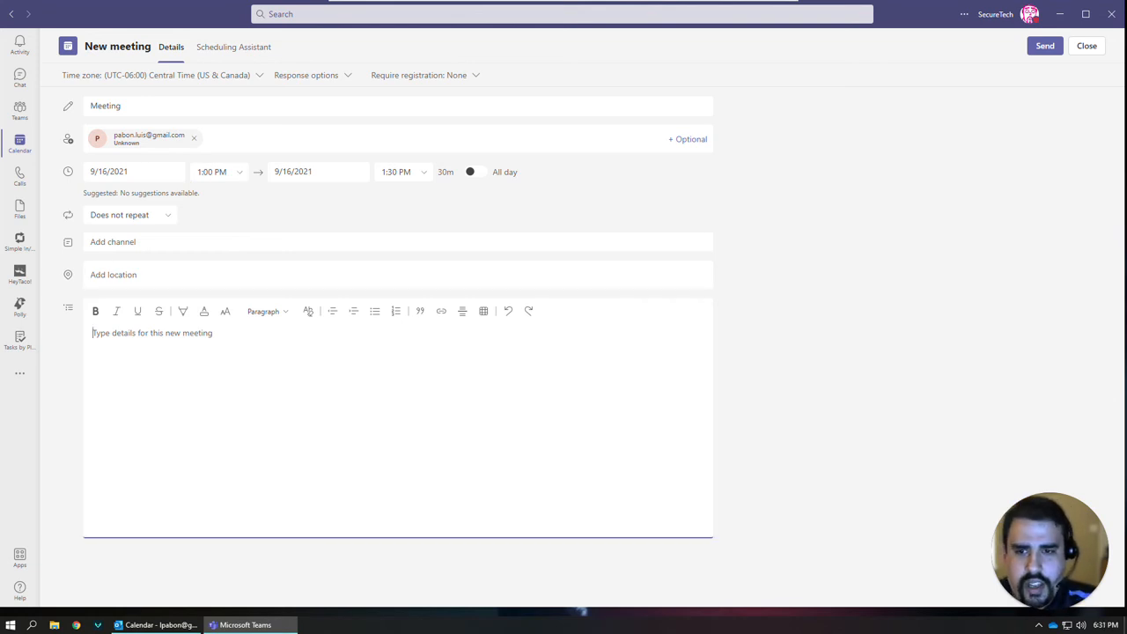
# Write the note asking about a Teams meeting to discuss next steps on projects, and send it.
pyautogui.write('Hyy w')
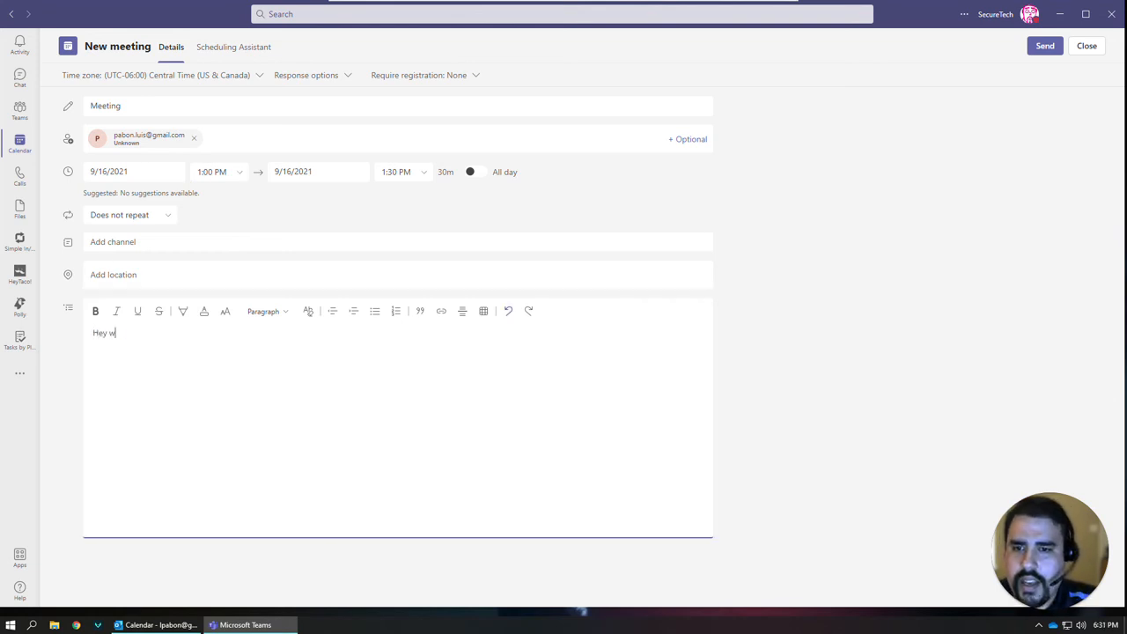
pyautogui.write('ould you be avialbl')
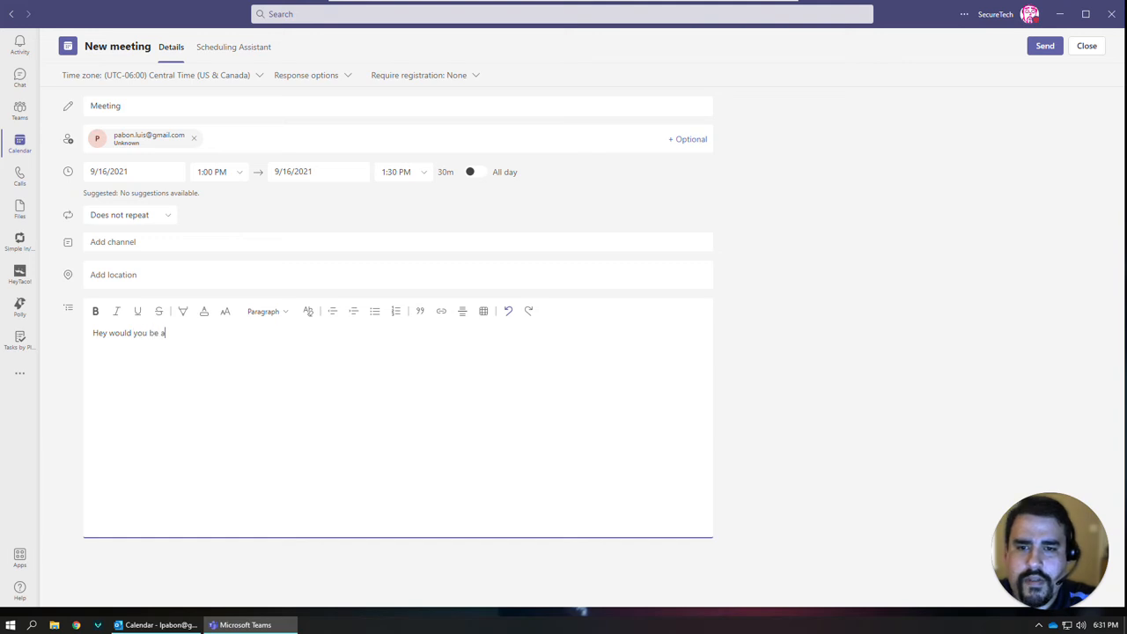
pyautogui.press('BackSpace')
pyautogui.press('BackSpace')
pyautogui.press('BackSpace')
pyautogui.press('BackSpace')
pyautogui.press('BackSpace')
pyautogui.write('ailable for a')
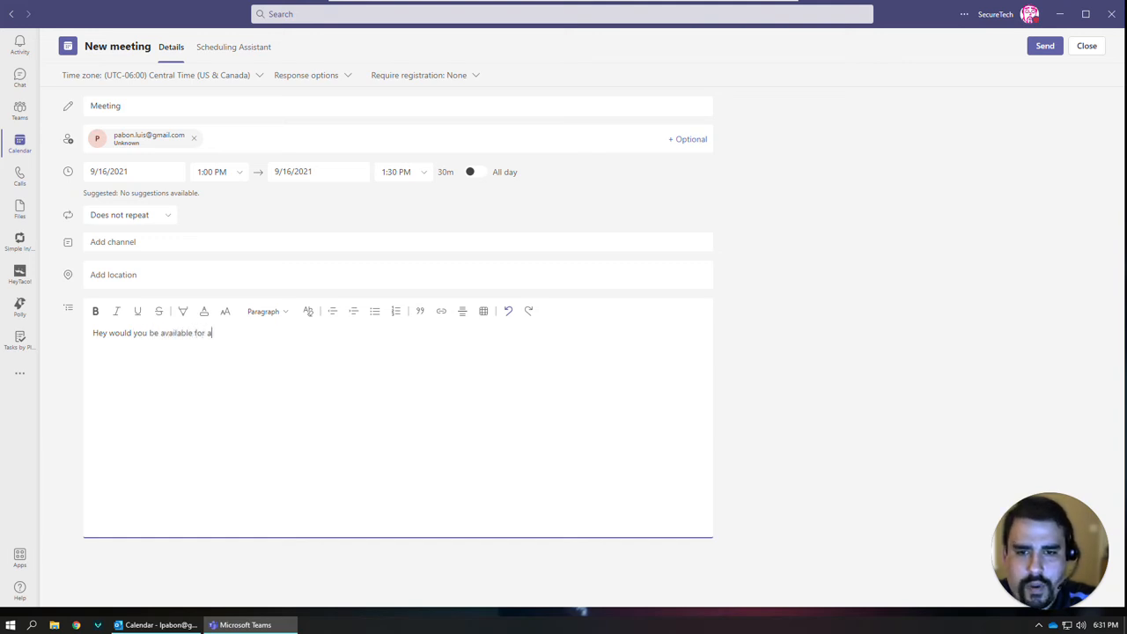
pyautogui.write(' teams meeting to')
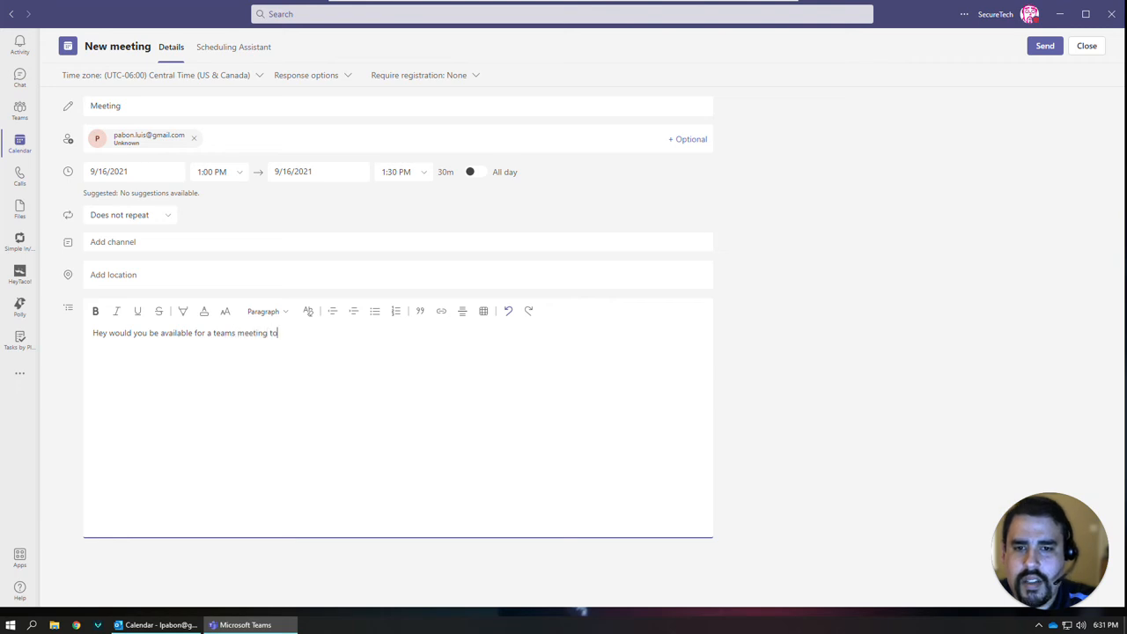
pyautogui.write(' discuss n')
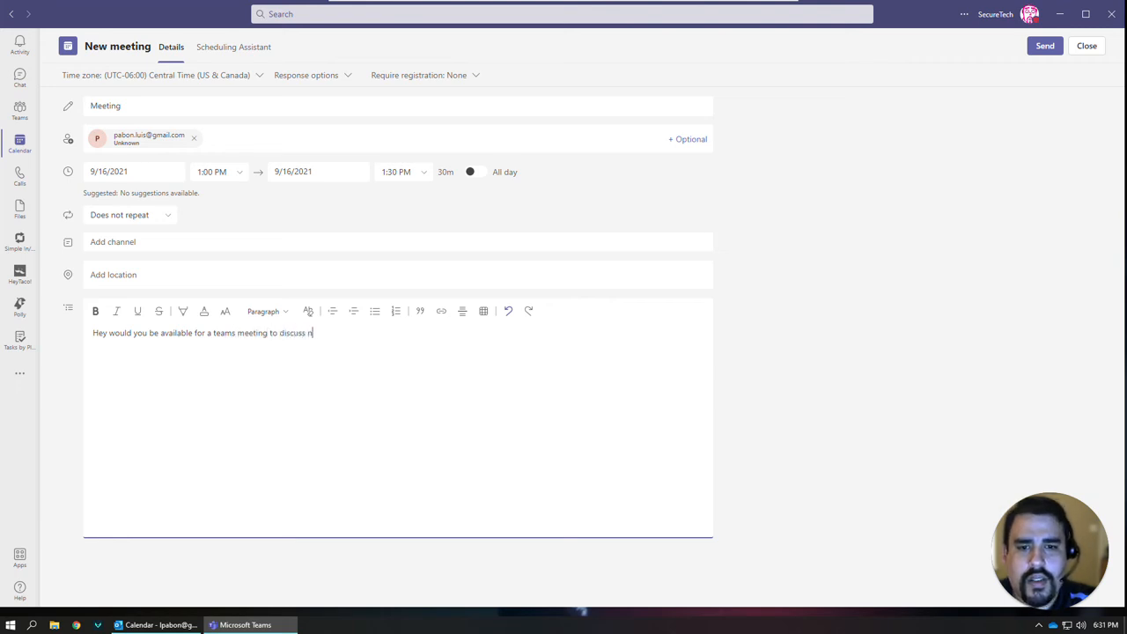
pyautogui.write('ext s')
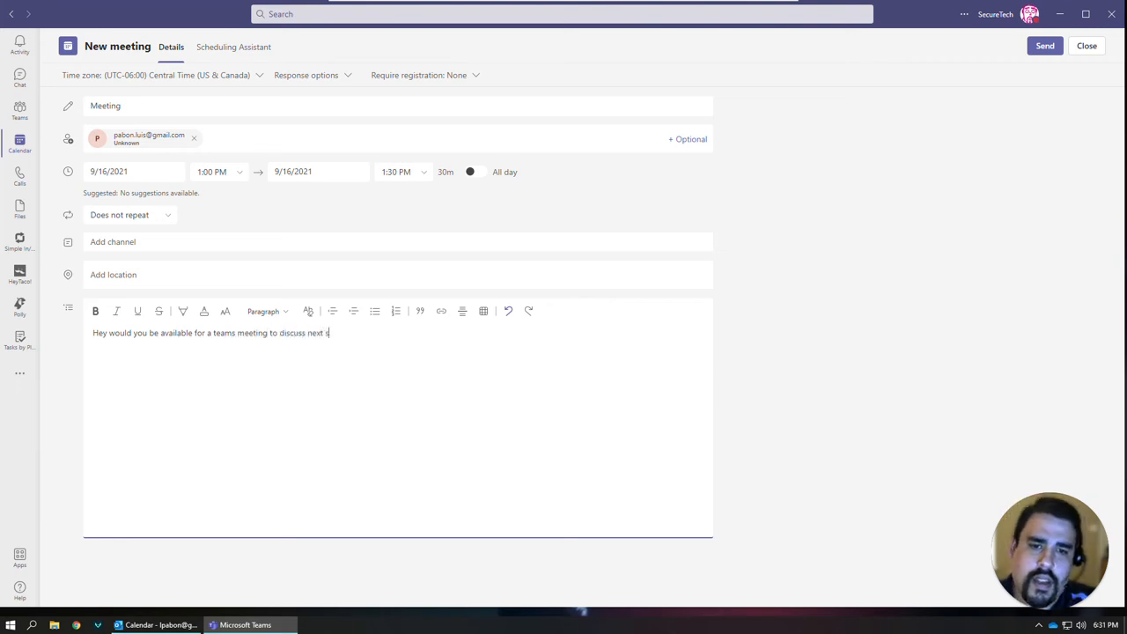
pyautogui.write('teps on projects.')
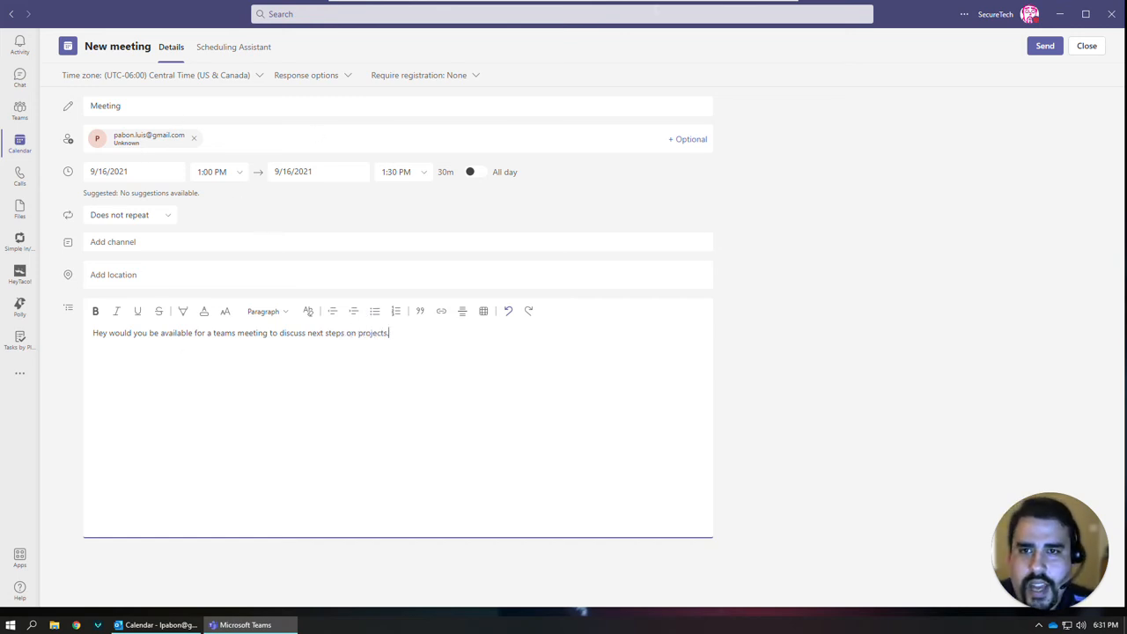
pyautogui.click(1044, 49)
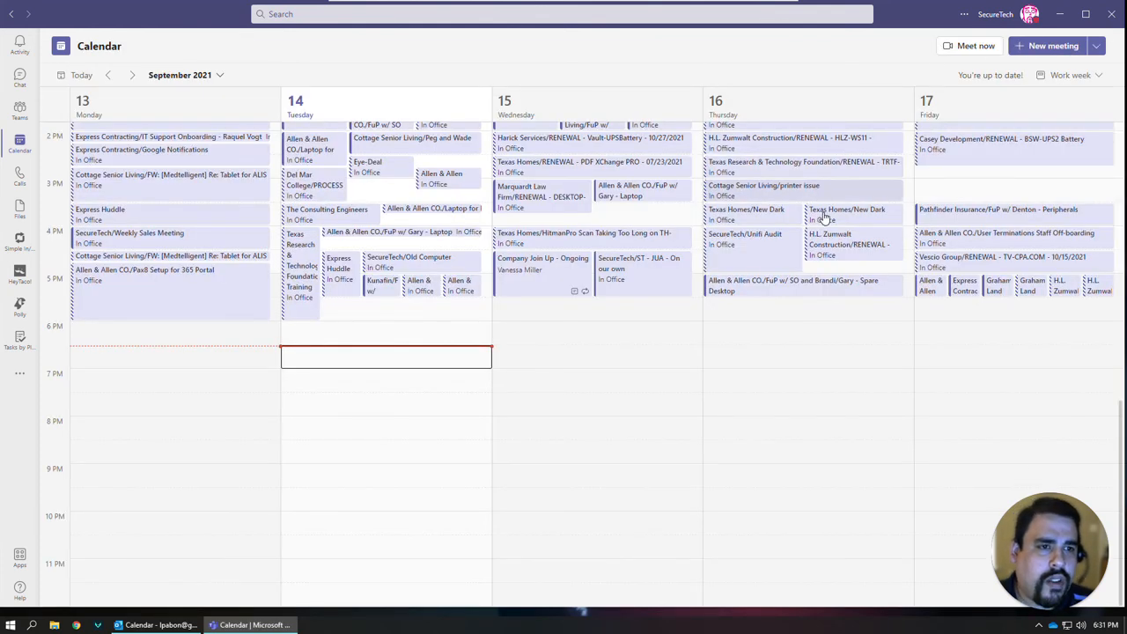
# Open Friday's LUNCH-ServiceDesk meeting and add the attendee's e-mail as a required attendee.
pyautogui.scroll(1, 836, 211)
pyautogui.scroll(1, 851, 211)
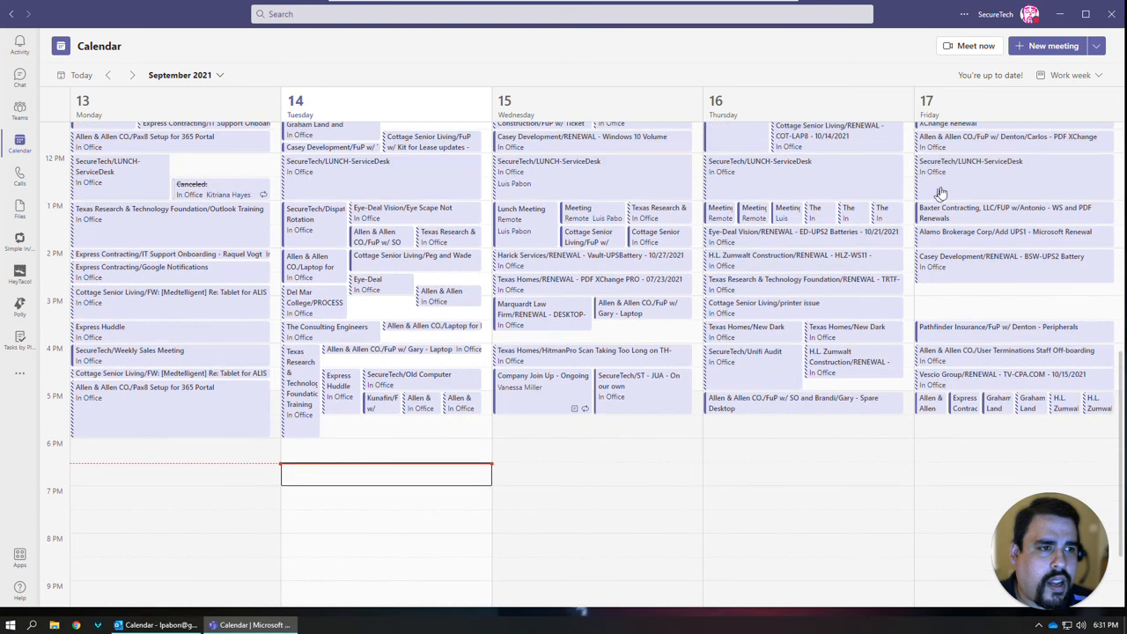
pyautogui.doubleClick(1005, 192)
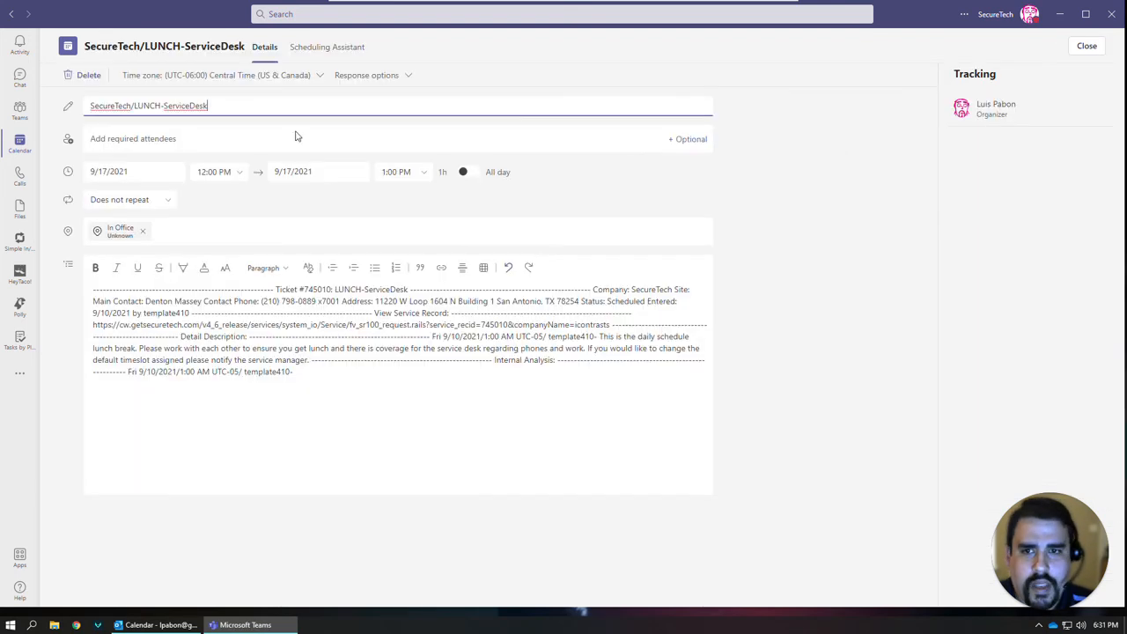
pyautogui.click(142, 138)
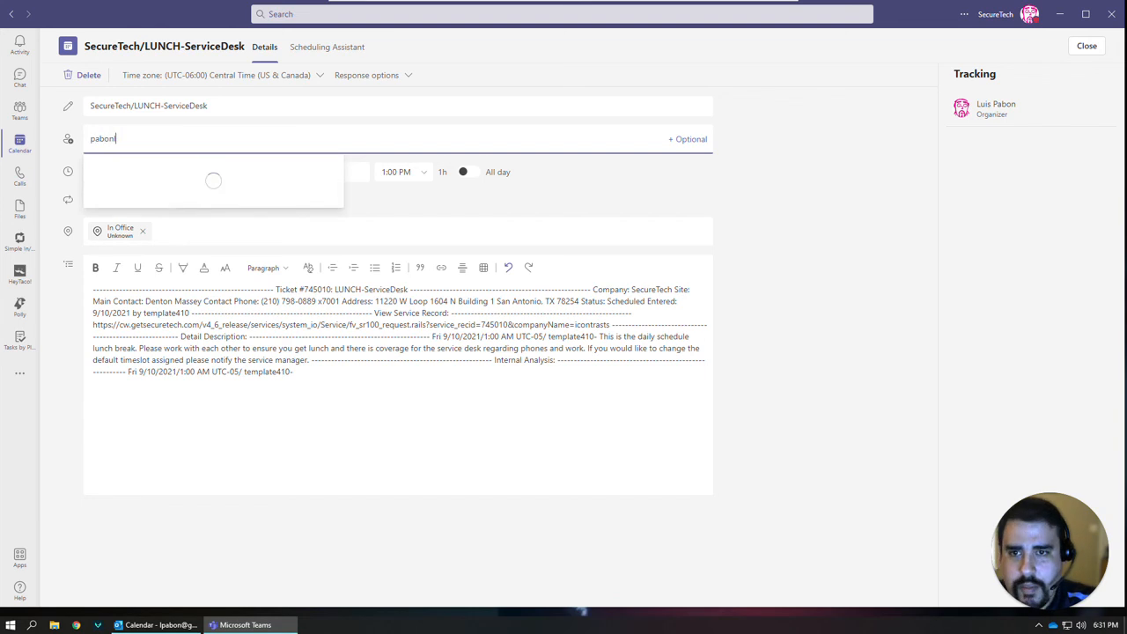
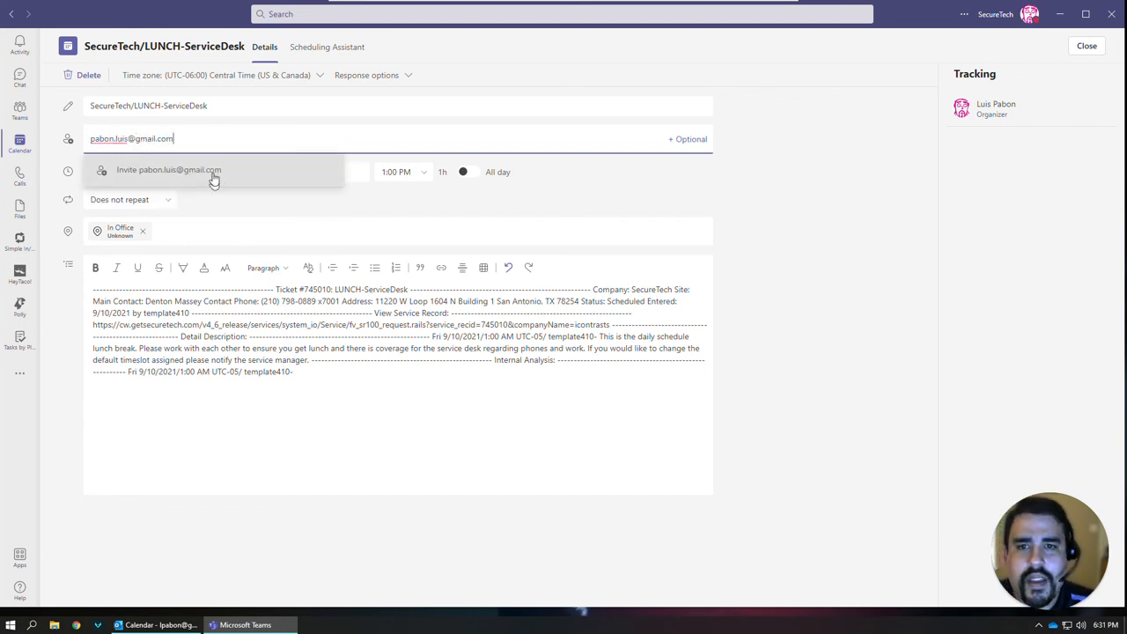
pyautogui.click(216, 181)
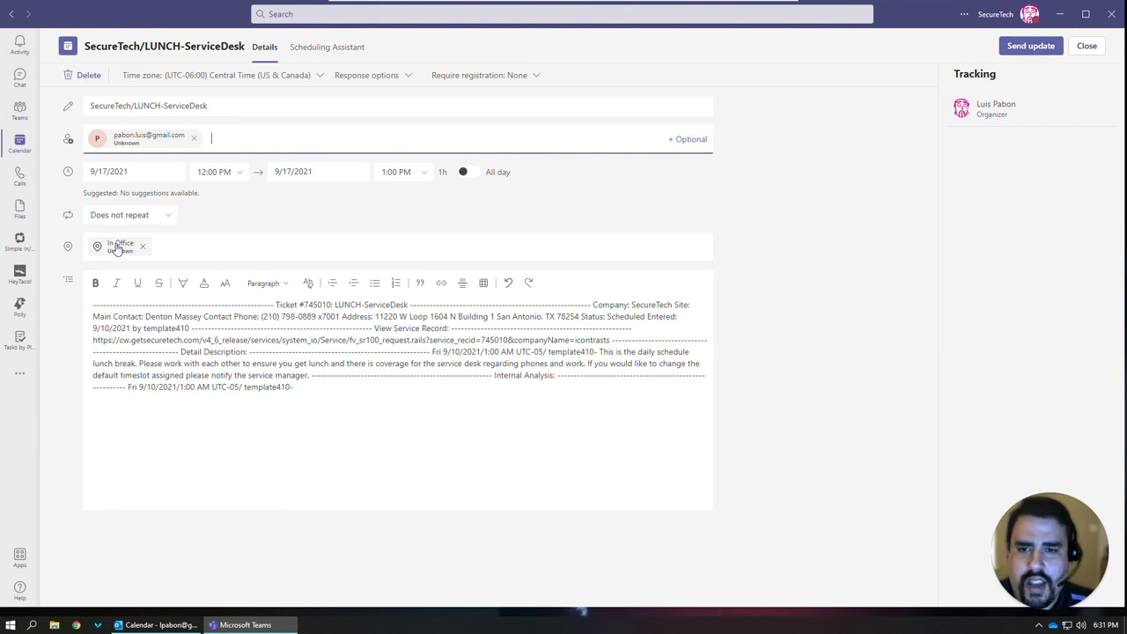
# Select the whole meeting description, then minimize Teams to the desktop.
pyautogui.click(95, 312)
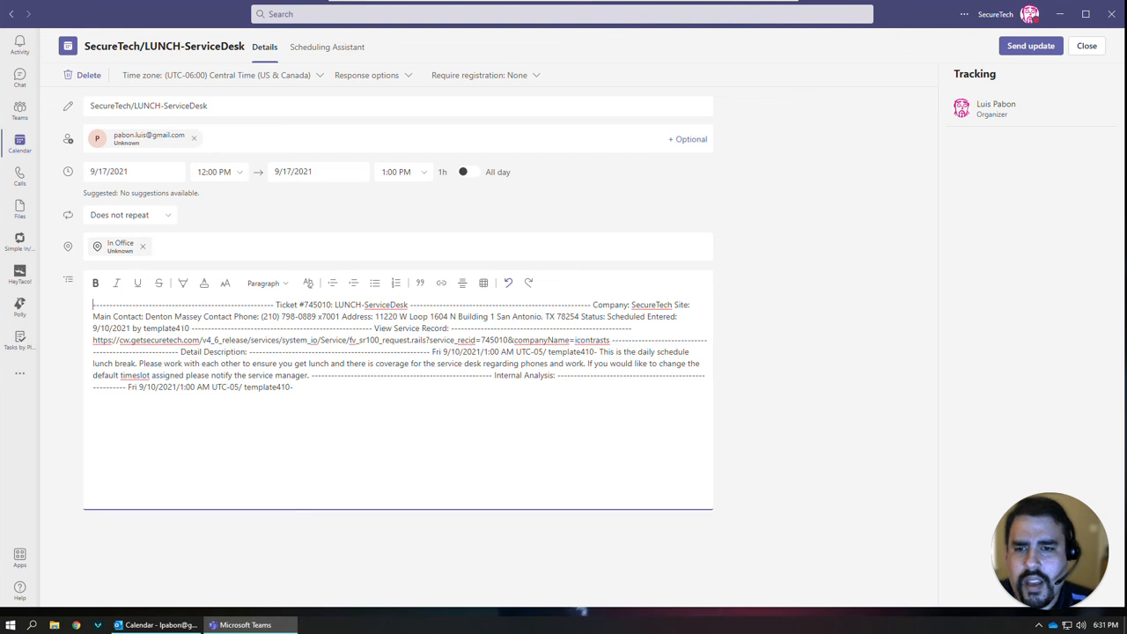
pyautogui.moveTo(95, 305); pyautogui.dragTo(295, 388)
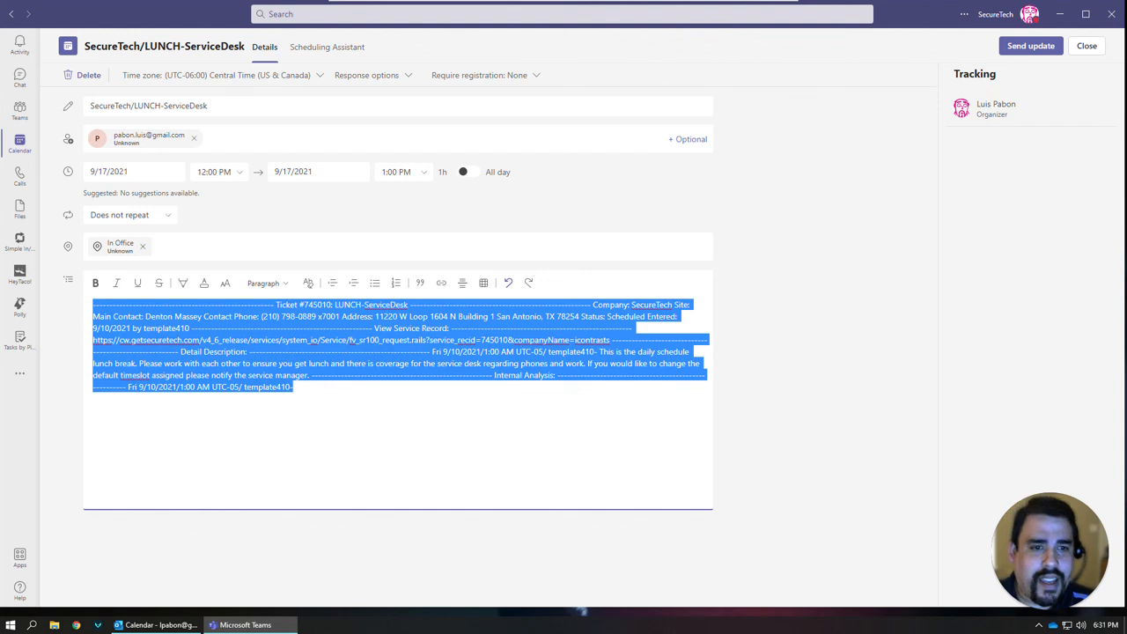
pyautogui.click(1059, 14)
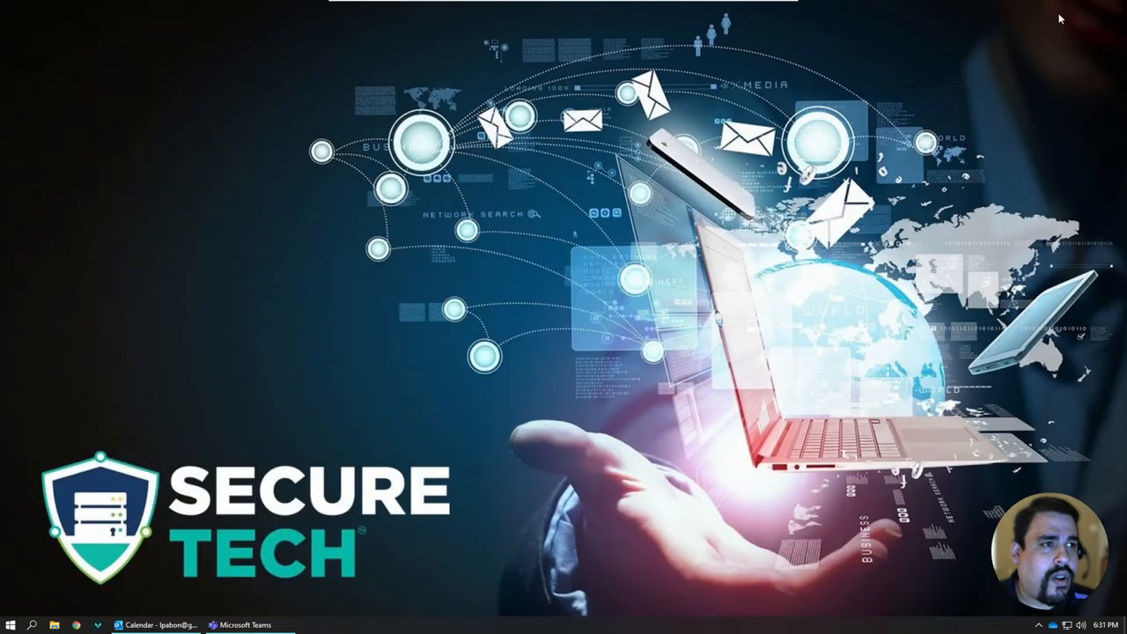